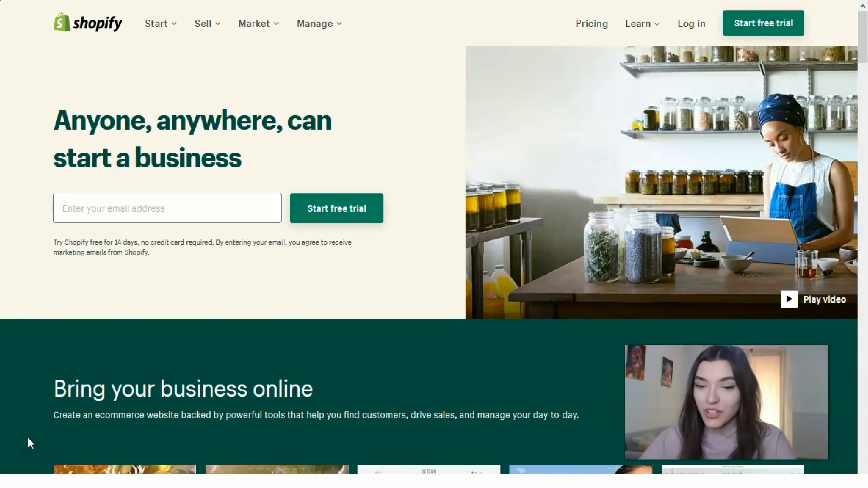
# - Submit the free 14-day trial sign-up to create the store named Librarybookshop
pyautogui.click(26, 438)
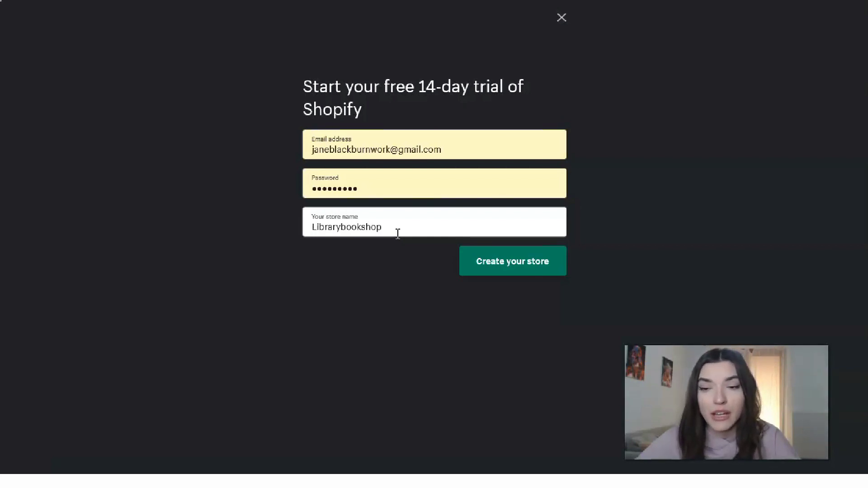
pyautogui.click(508, 261)
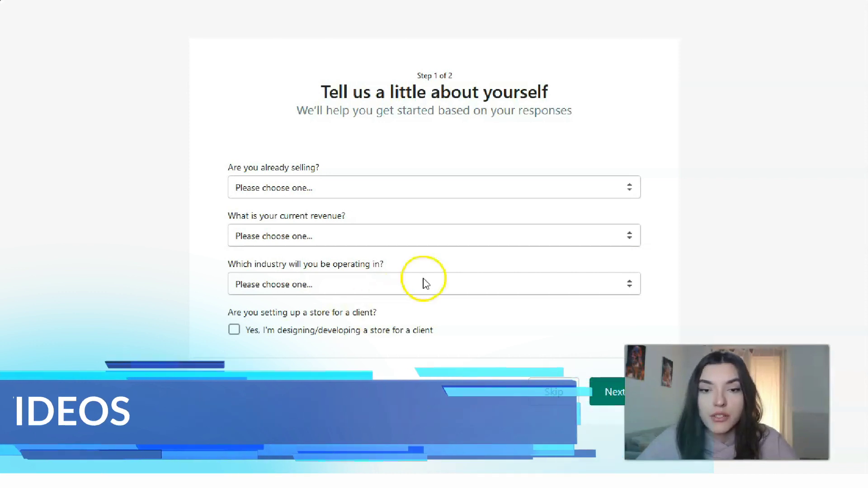
# - Answer the selling question with "I'm just playing around" and request help creating a logo and brainstorming business names
pyautogui.click(345, 185)
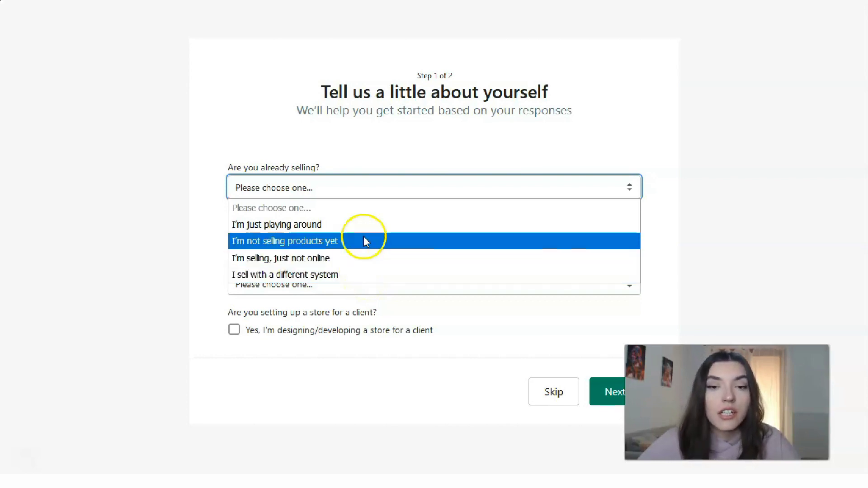
pyautogui.click(357, 226)
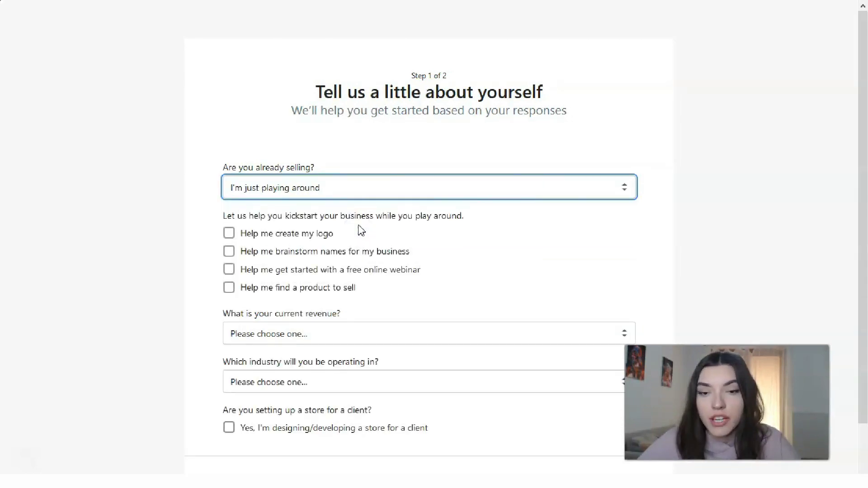
pyautogui.click(283, 235)
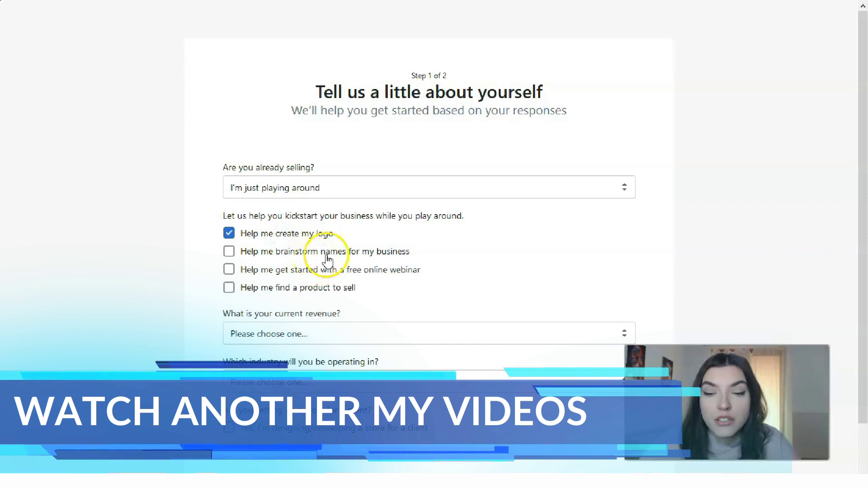
pyautogui.click(300, 256)
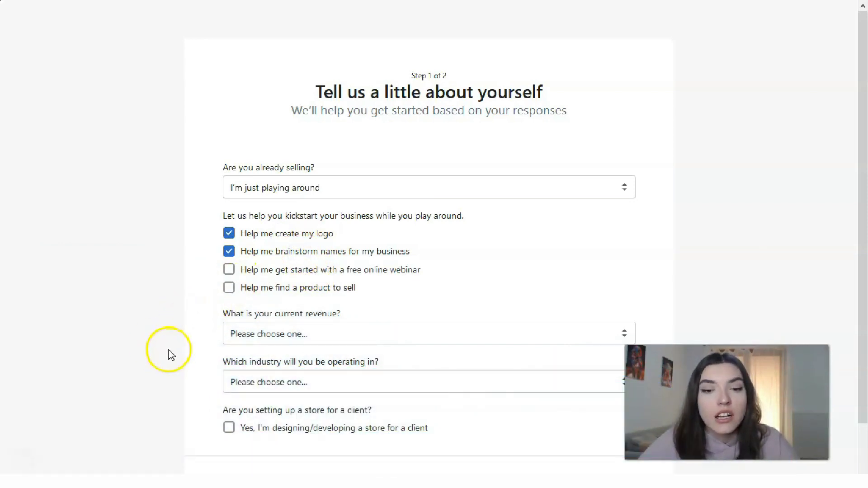
# - Set the operating industry to "I haven't decided yet" and continue to the business address page
pyautogui.scroll(-2, 211, 350)
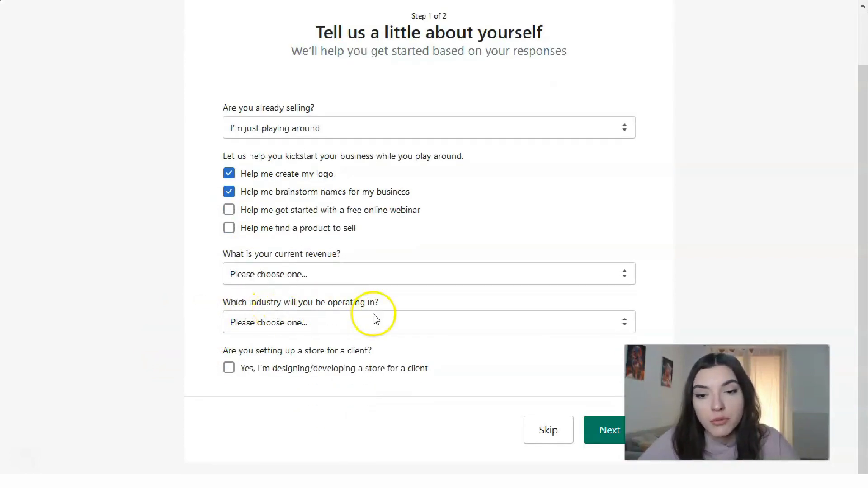
pyautogui.click(297, 321)
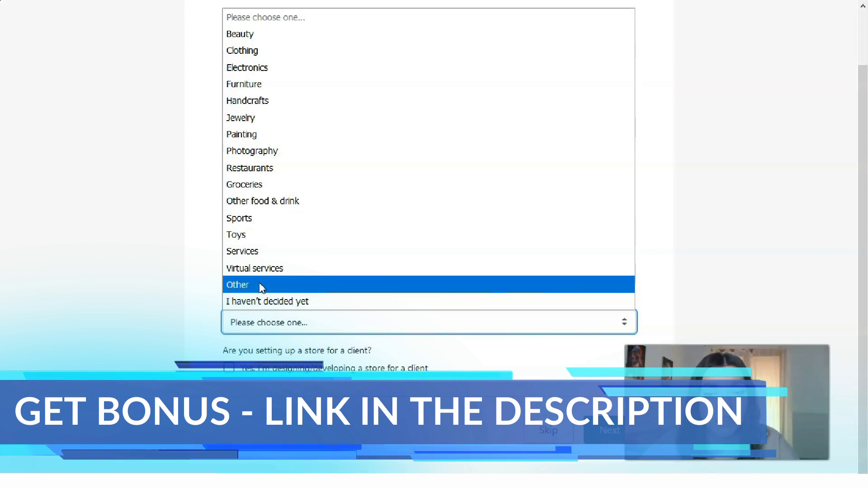
pyautogui.click(254, 303)
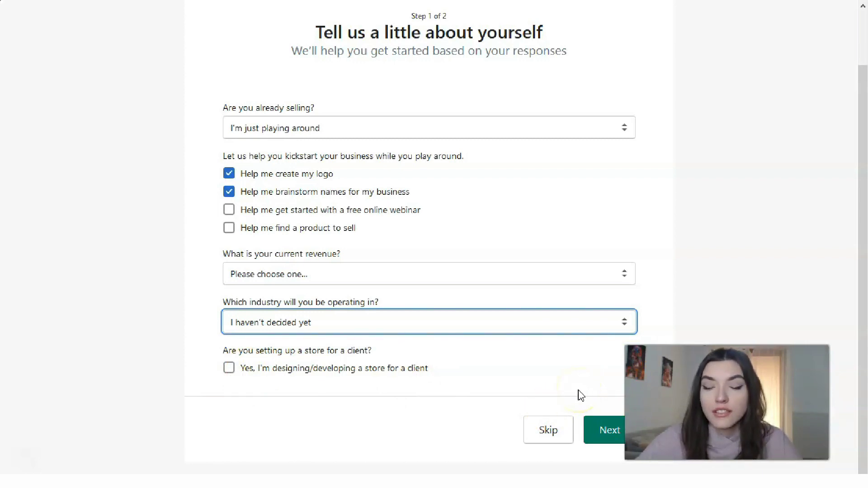
pyautogui.click(619, 436)
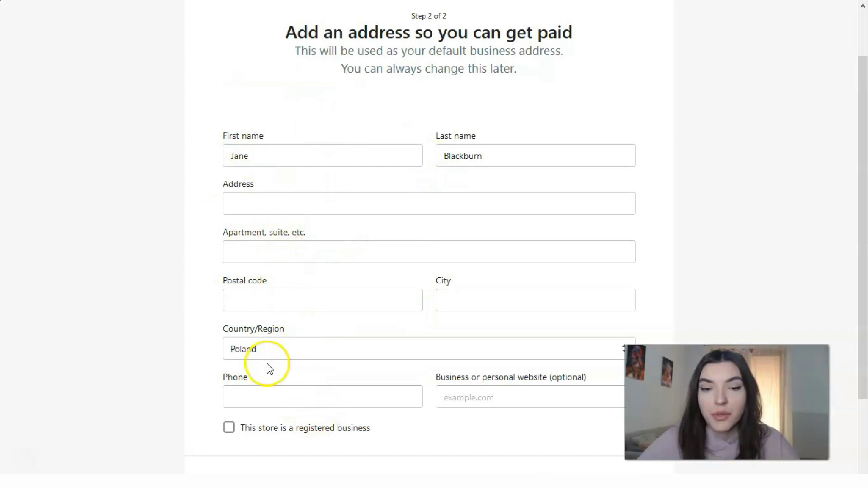
# - Choose Ecuador as the country/region of the business address
pyautogui.click(274, 350)
pyautogui.scroll(20, 297, 184)
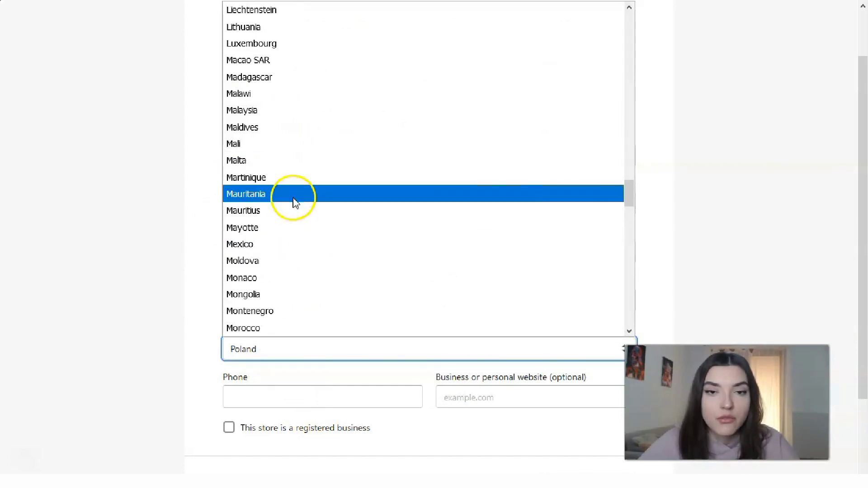
pyautogui.scroll(5, 300, 201)
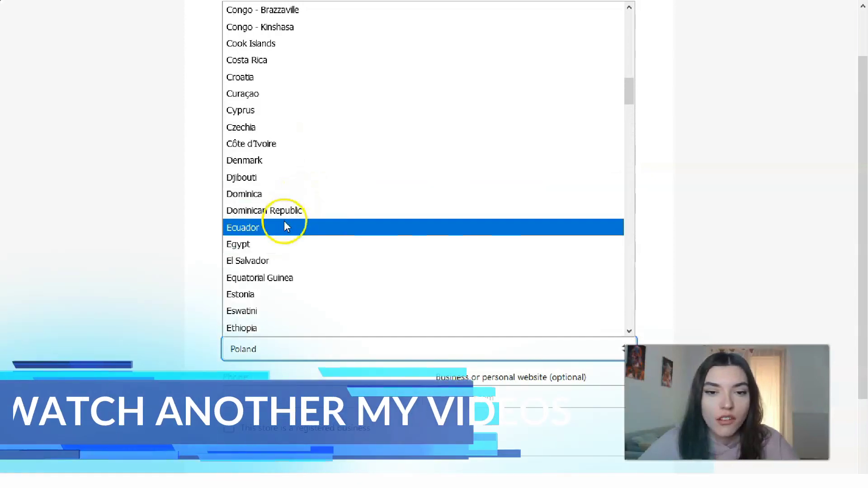
pyautogui.click(284, 223)
# - Set the business address's country/region to Colombia and enter the store, leaving the other address fields blank
pyautogui.click(290, 350)
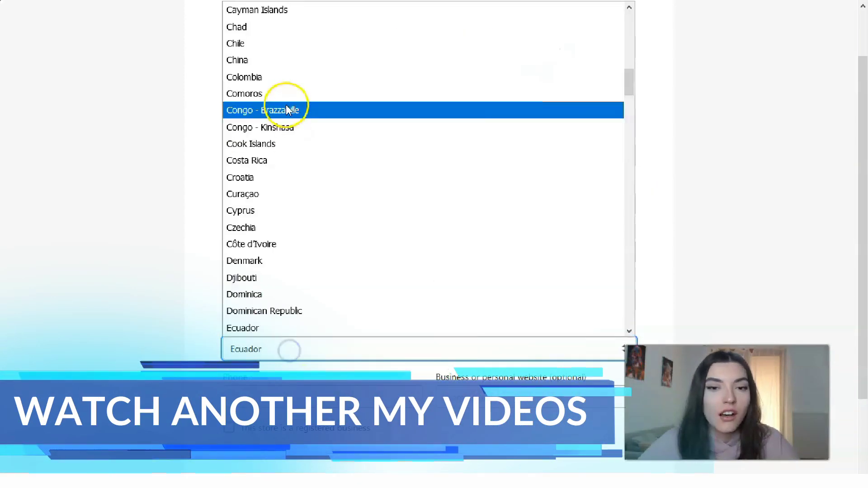
pyautogui.scroll(13, 291, 131)
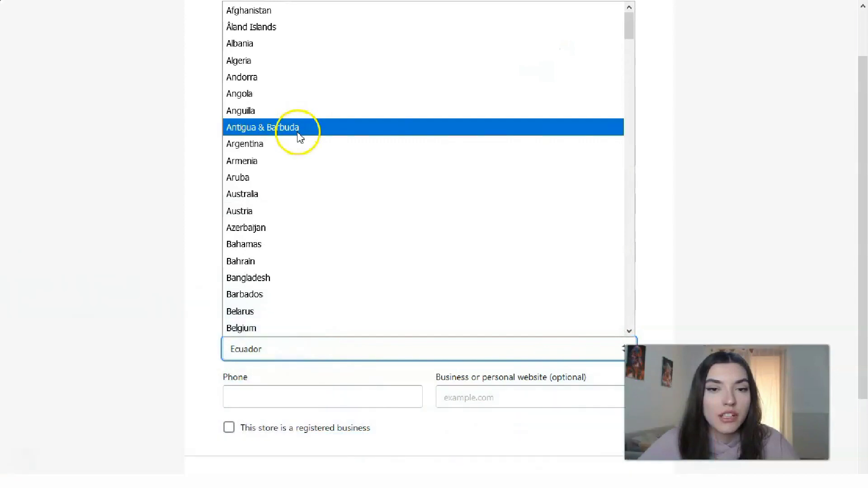
pyautogui.scroll(-7, 297, 134)
pyautogui.scroll(-6, 298, 136)
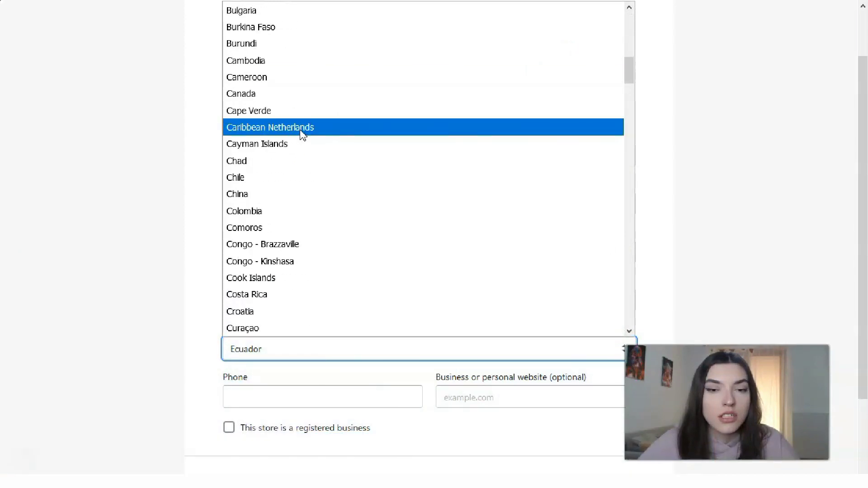
pyautogui.moveTo(300, 132); pyautogui.dragTo(241, 68)
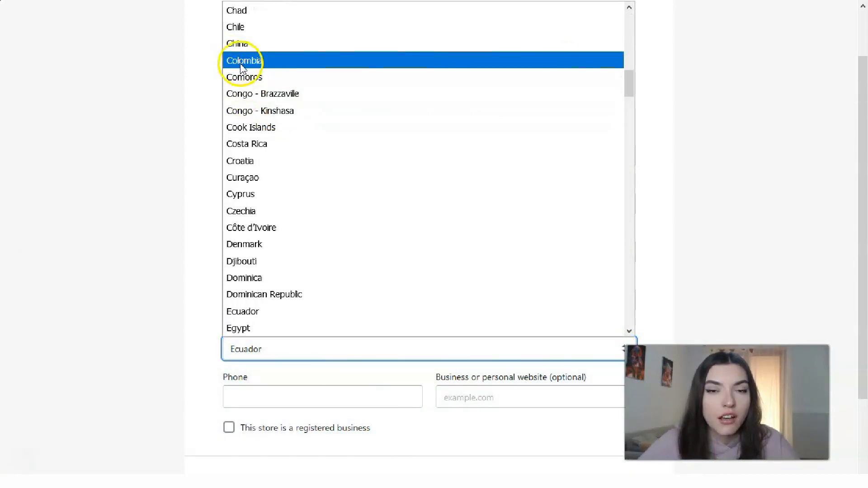
pyautogui.click(241, 68)
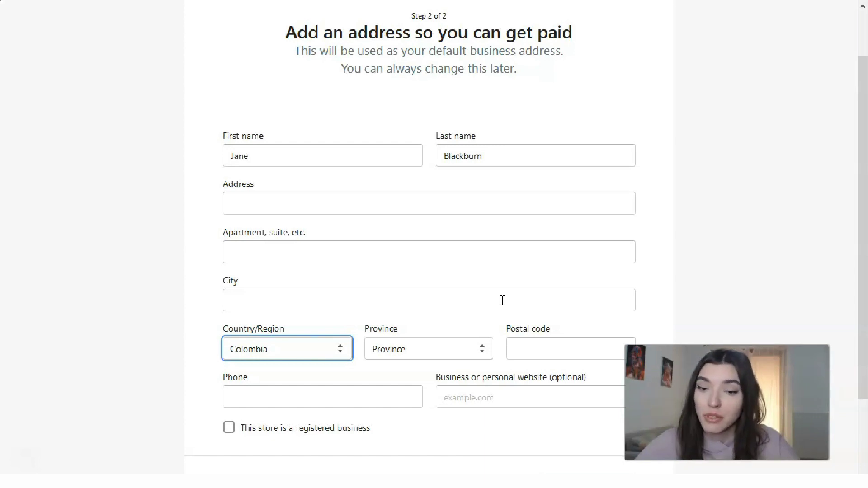
pyautogui.scroll(-3, 503, 301)
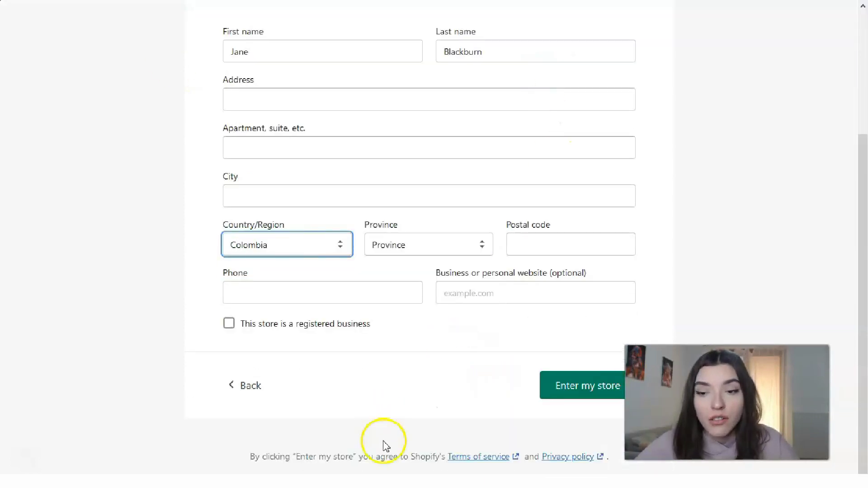
pyautogui.click(591, 404)
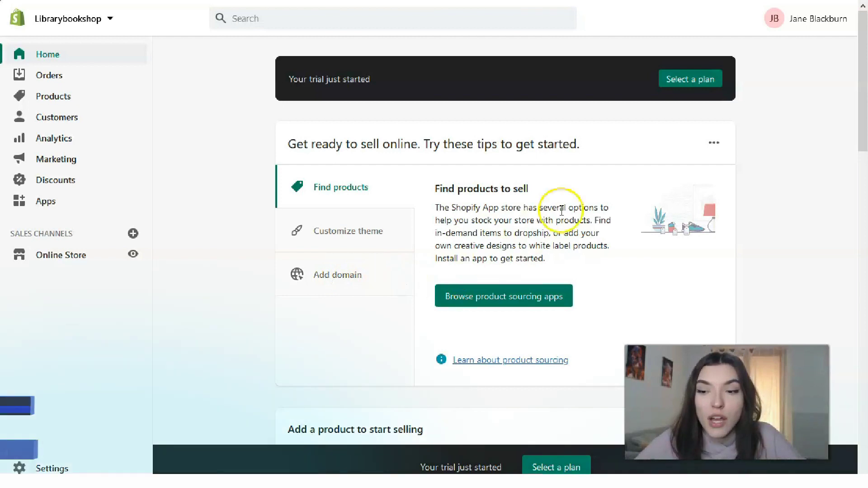
# - Open the plan selection and compare the price, fees, staff accounts and locations of the Basic Shopify, Shopify and Advanced Shopify plans
pyautogui.click(690, 84)
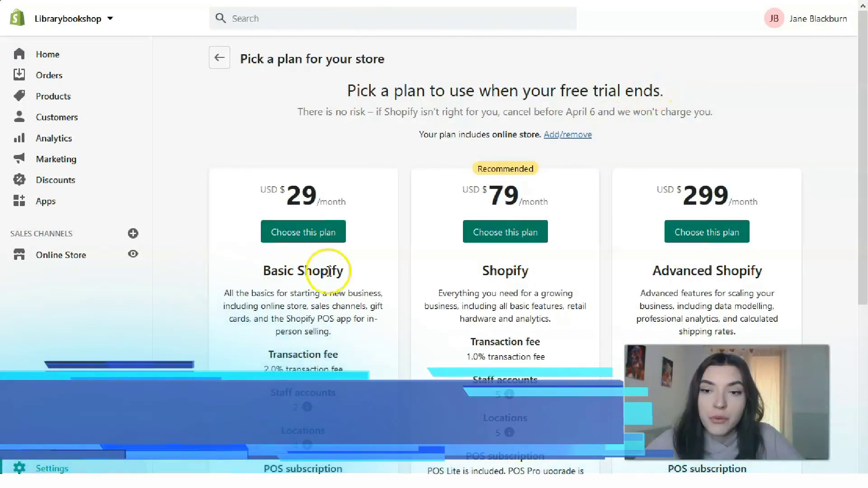
pyautogui.scroll(-2, 442, 271)
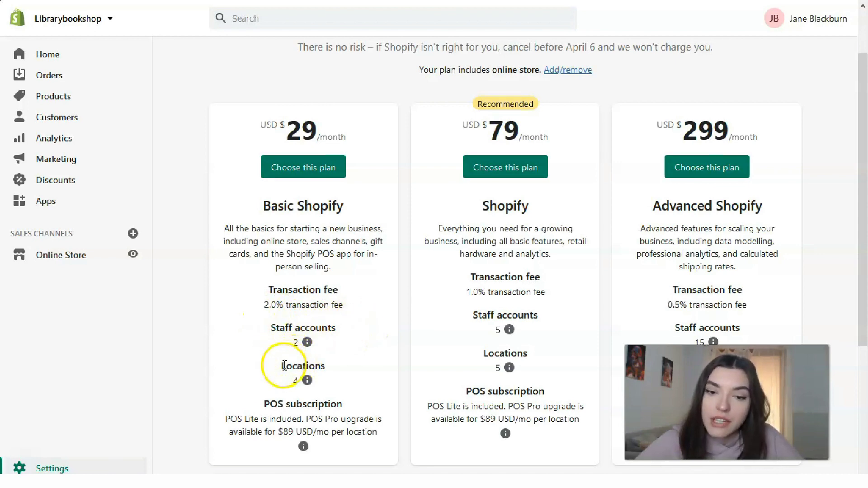
pyautogui.scroll(-1, 312, 391)
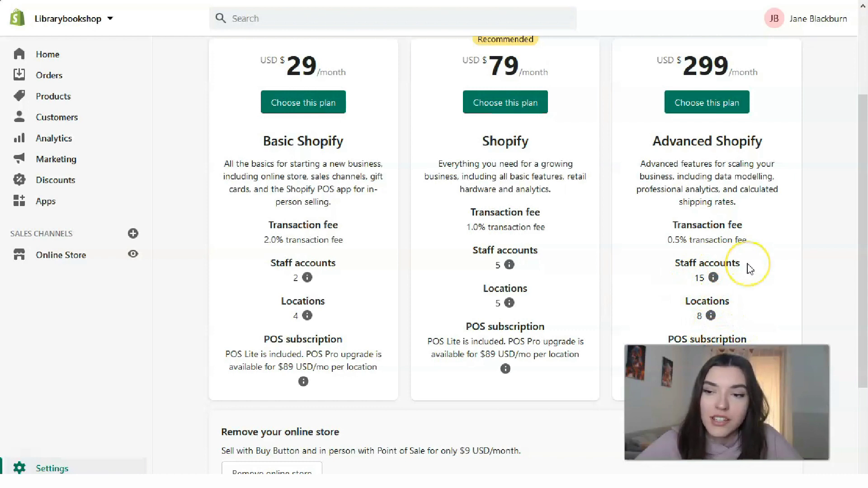
pyautogui.scroll(-3, 741, 274)
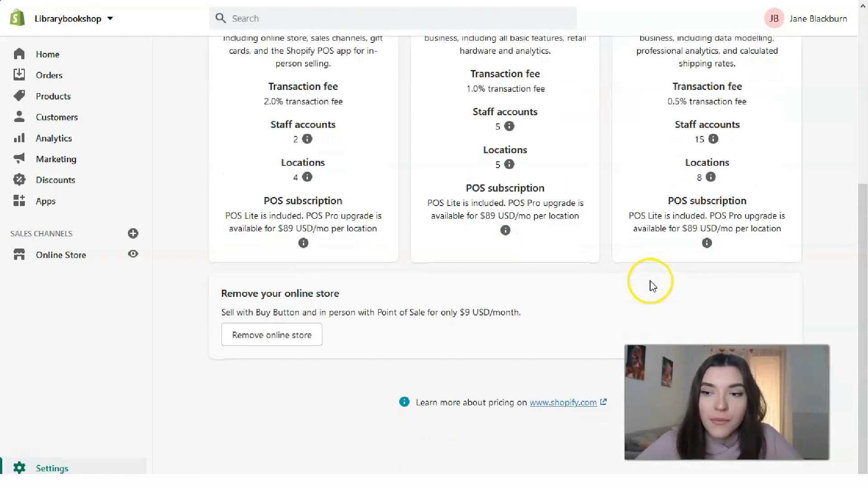
pyautogui.scroll(6, 649, 284)
pyautogui.scroll(-1, 651, 285)
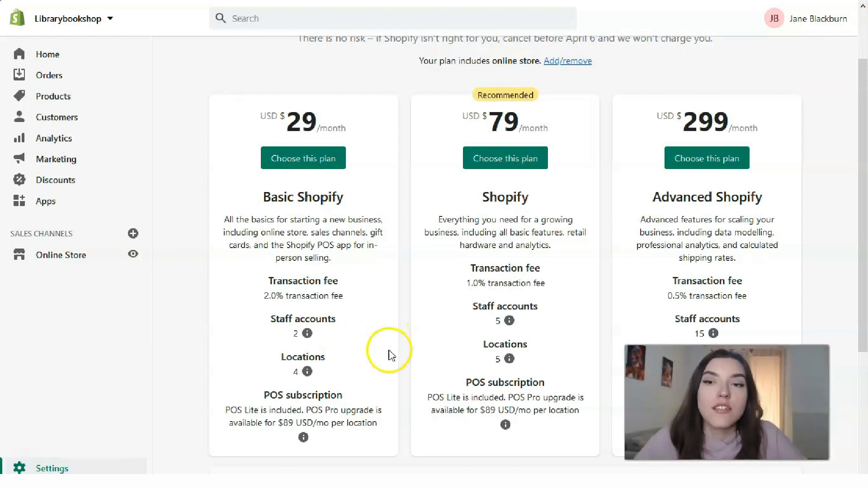
pyautogui.scroll(2, 387, 353)
# - Return to the store's home page and review the getting-started suggestions for the new store
pyautogui.click(47, 53)
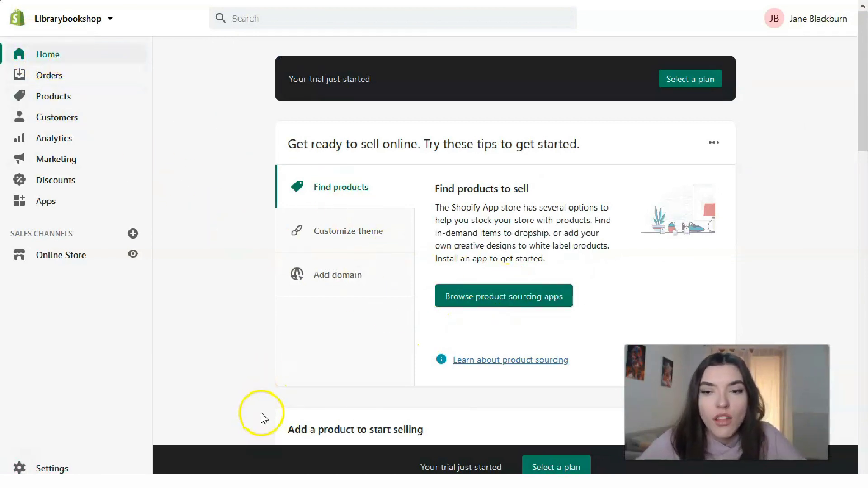
pyautogui.scroll(-3, 326, 361)
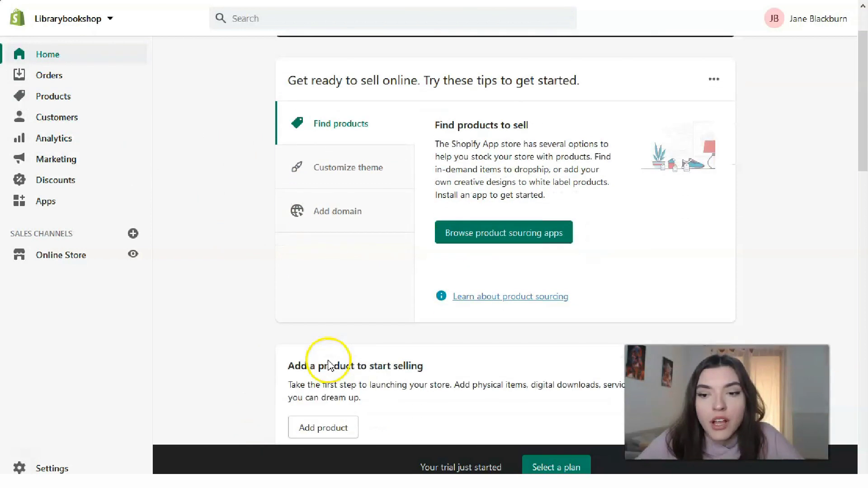
pyautogui.scroll(1, 319, 359)
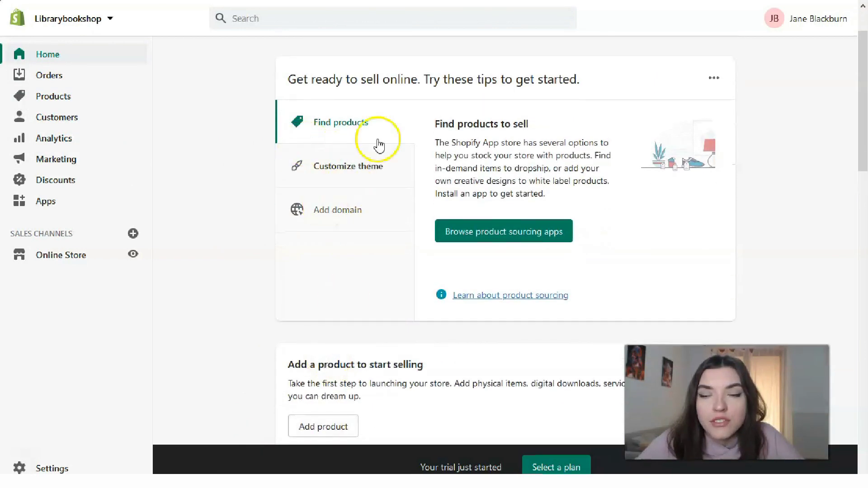
pyautogui.scroll(-8, 393, 177)
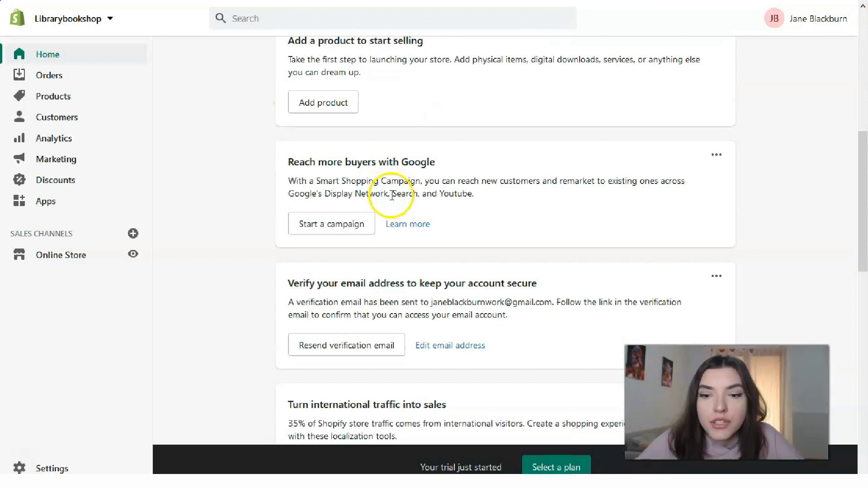
pyautogui.scroll(9, 340, 156)
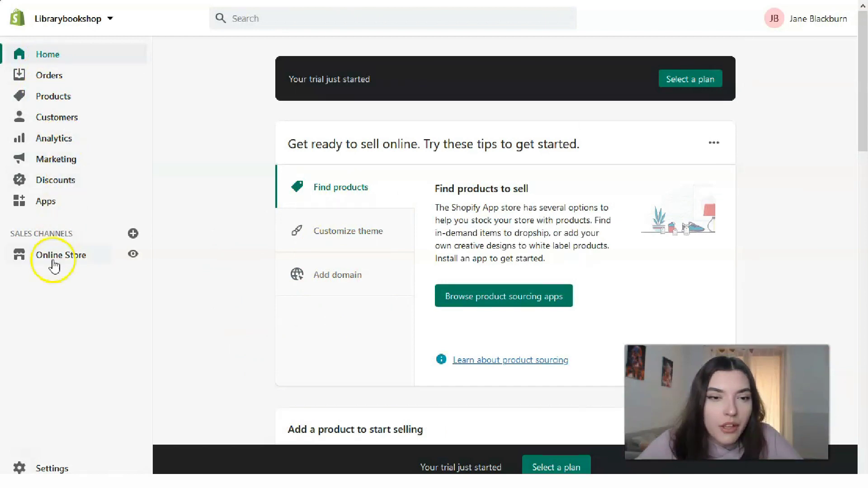
# - Start adding a new product from the home page's suggestion to start selling
pyautogui.scroll(-3, 27, 461)
pyautogui.scroll(-1, 294, 384)
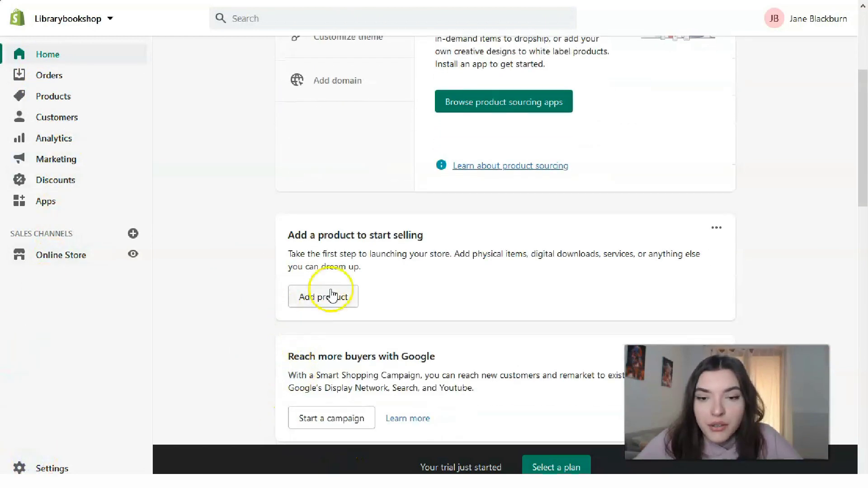
pyautogui.click(321, 298)
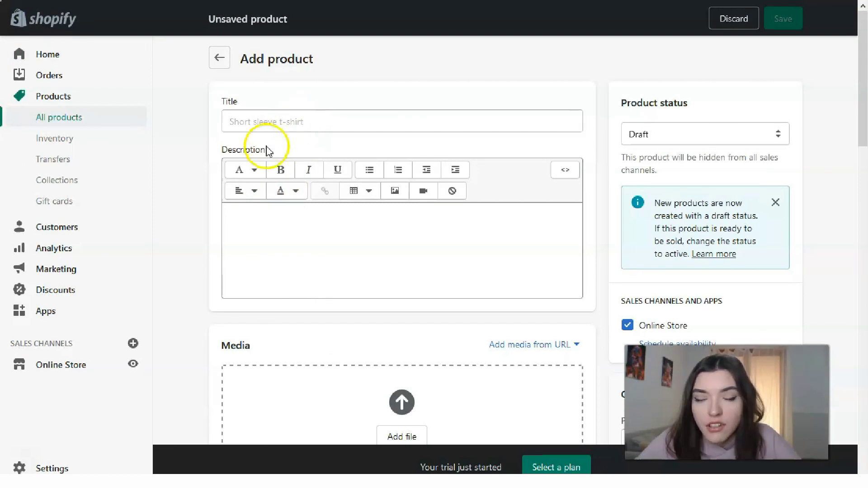
# - Examine the new product form's media, pricing, inventory, shipping, customs and variants sections
pyautogui.scroll(-1, 235, 230)
pyautogui.scroll(-4, 246, 237)
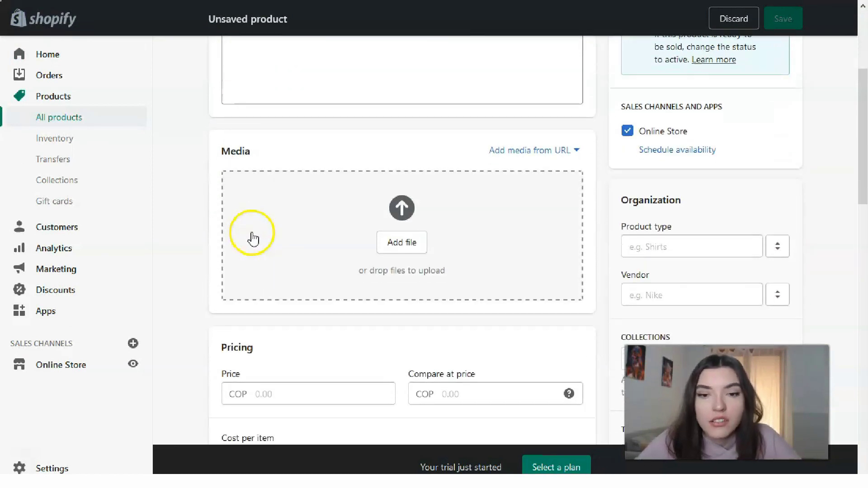
pyautogui.scroll(-6, 290, 220)
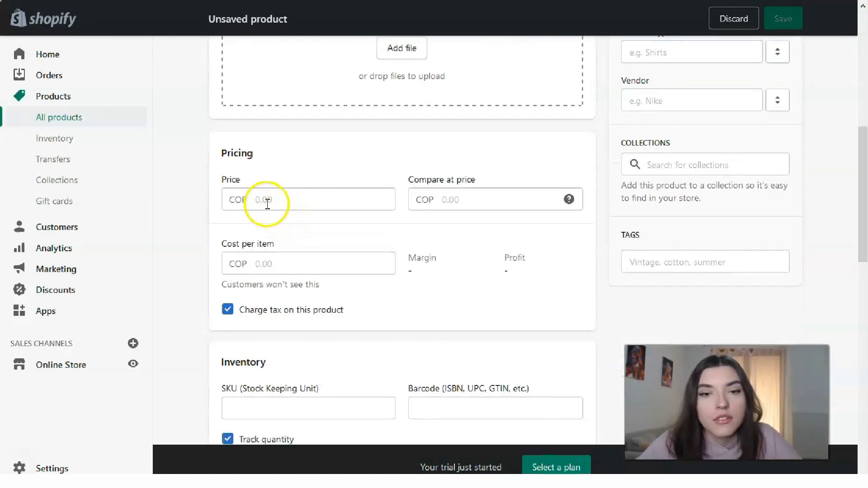
pyautogui.scroll(-6, 353, 221)
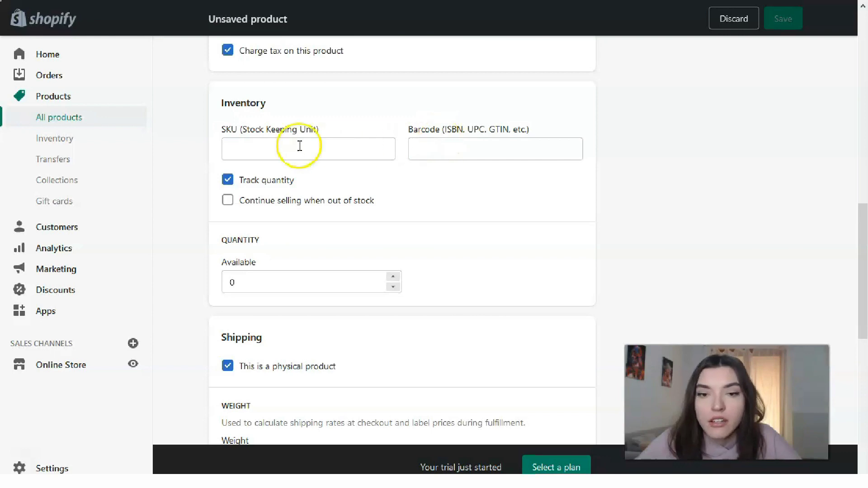
pyautogui.scroll(-1, 272, 156)
pyautogui.scroll(-8, 253, 163)
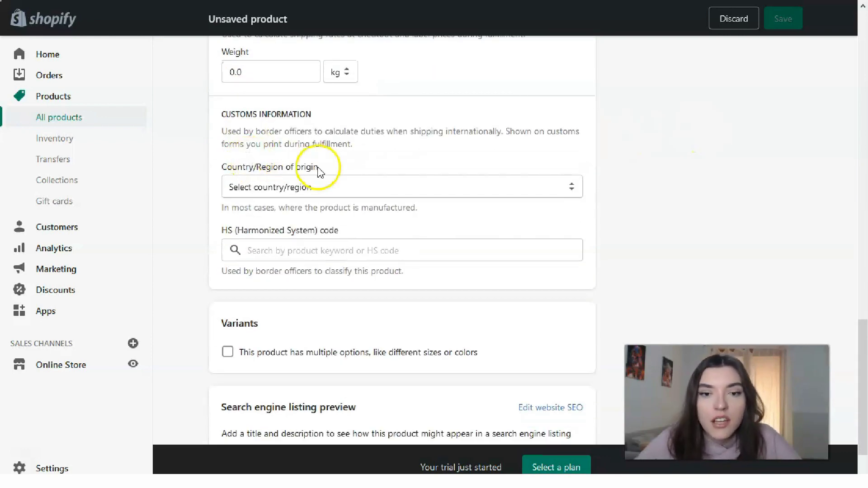
# - Check the variants and search engine listing sections at the end of the new product form
pyautogui.scroll(-1, 285, 204)
pyautogui.scroll(-2, 285, 208)
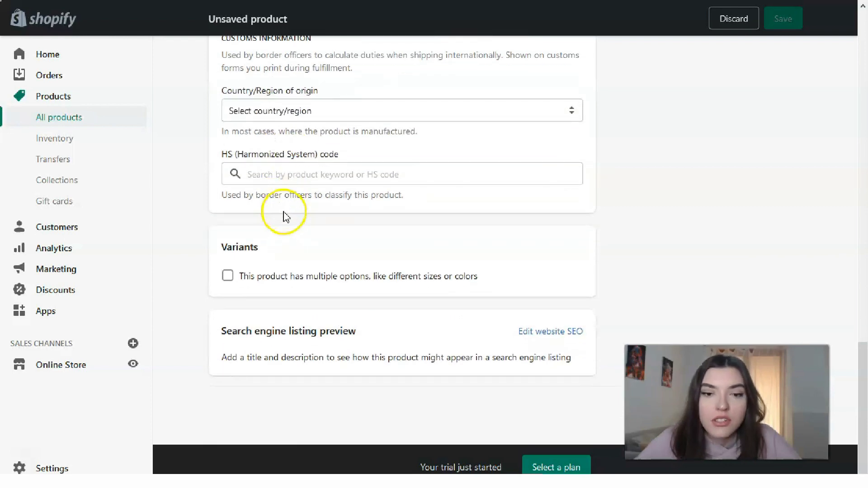
pyautogui.scroll(6, 310, 294)
pyautogui.scroll(19, 310, 295)
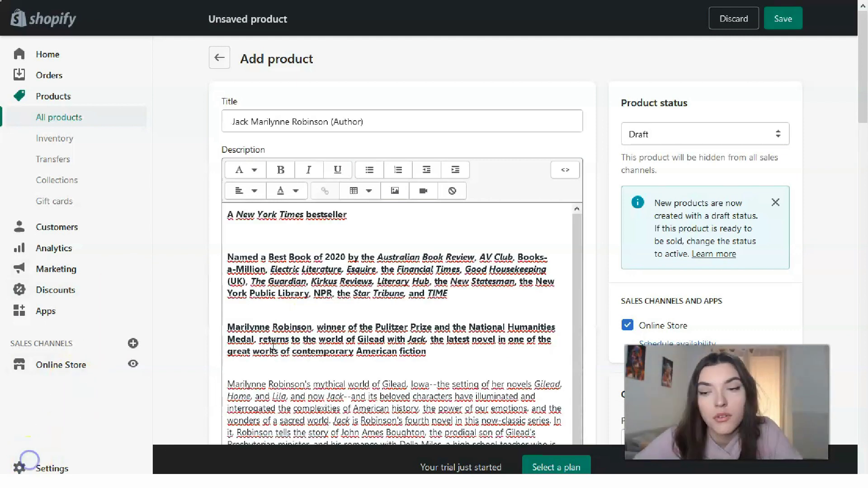
# - Save the new draft product titled "Jack Marilynne Robinson (Author)" together with its book description
pyautogui.click(257, 343)
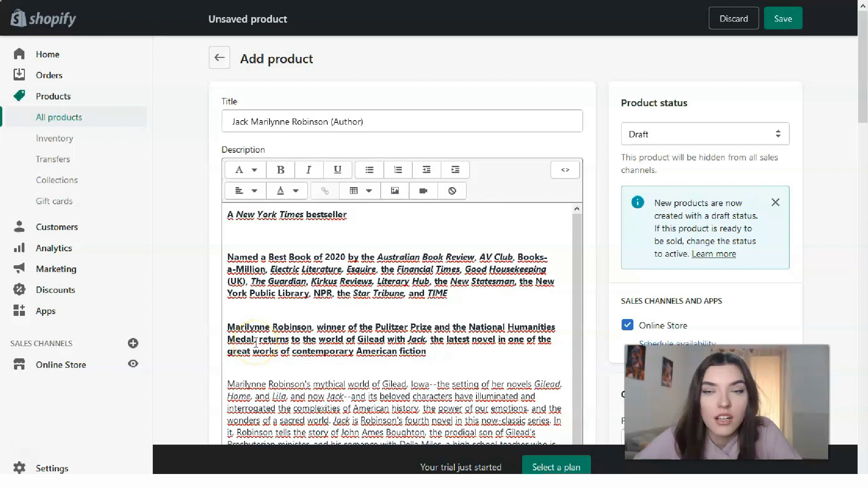
pyautogui.click(255, 344)
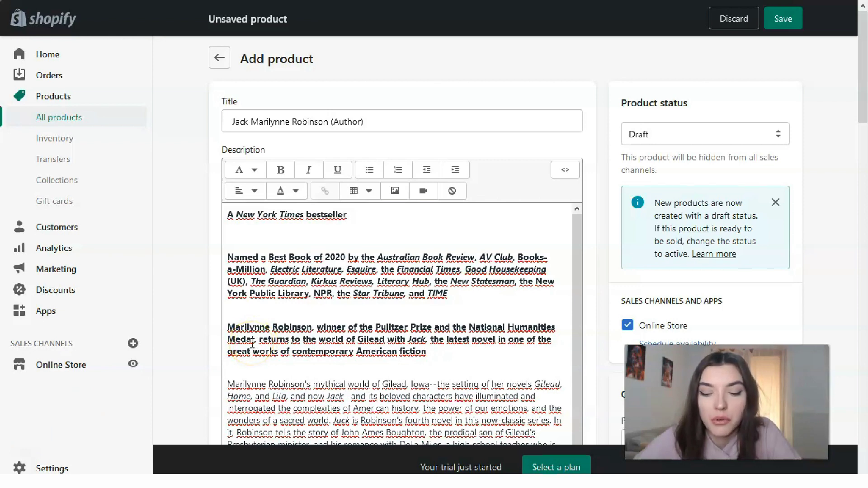
pyautogui.click(254, 370)
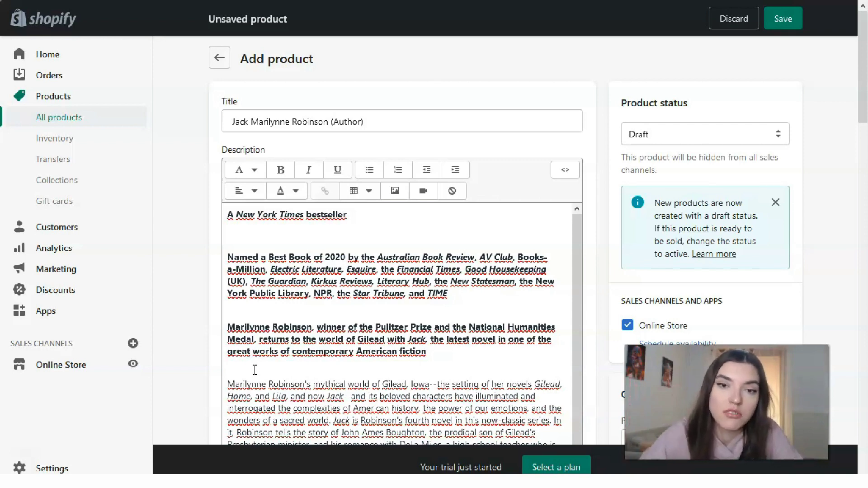
pyautogui.moveTo(393, 121); pyautogui.dragTo(223, 118)
pyautogui.click(251, 120)
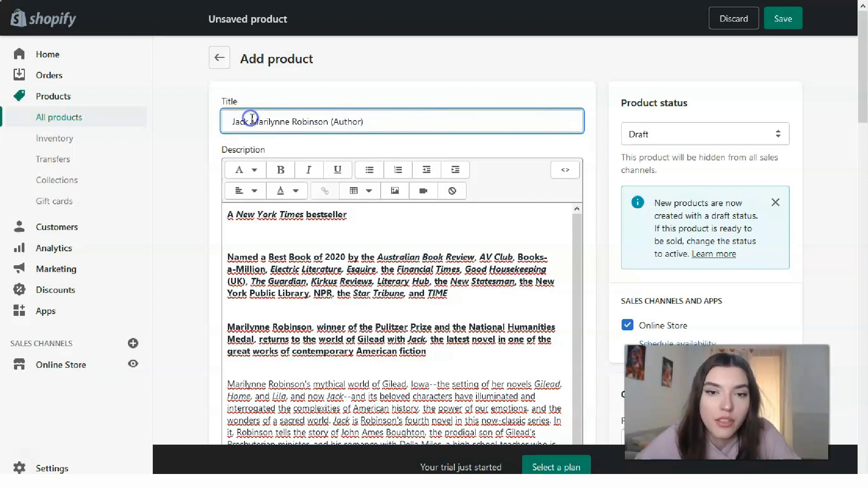
pyautogui.press('Return')
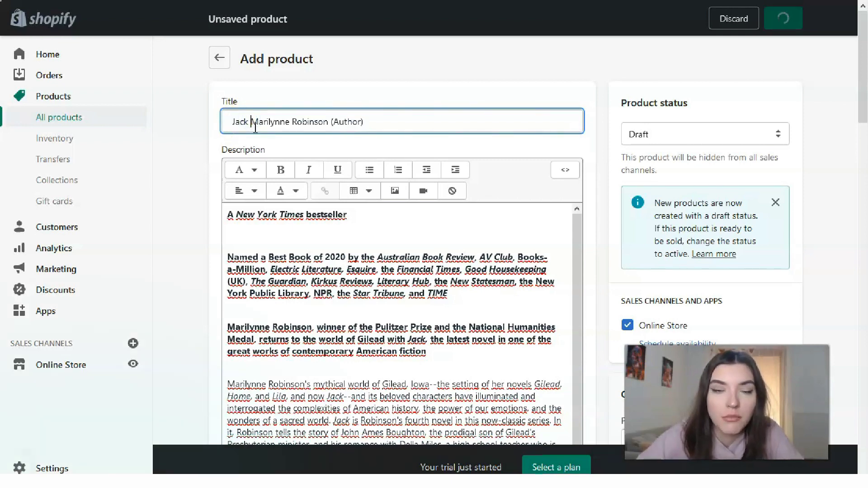
pyautogui.scroll(-1, 276, 240)
pyautogui.click(276, 240)
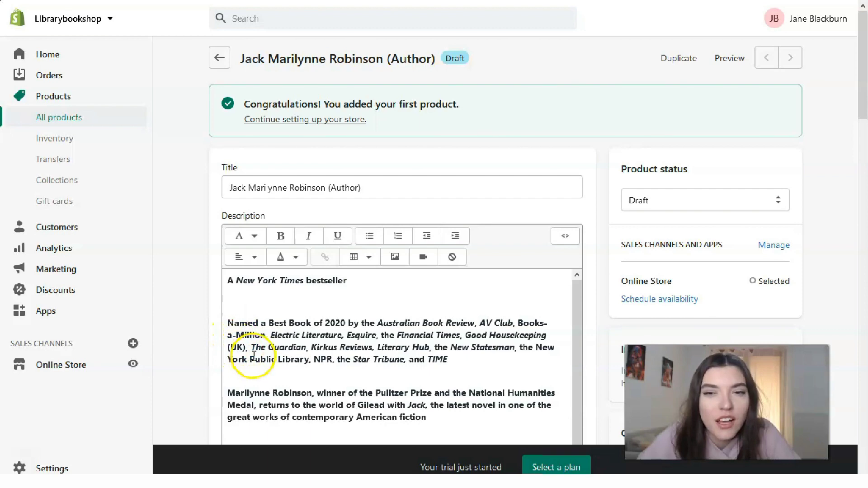
# - Review the saved product's description and media, viewing its book cover image enlarged
pyautogui.scroll(-3, 226, 352)
pyautogui.scroll(-4, 254, 250)
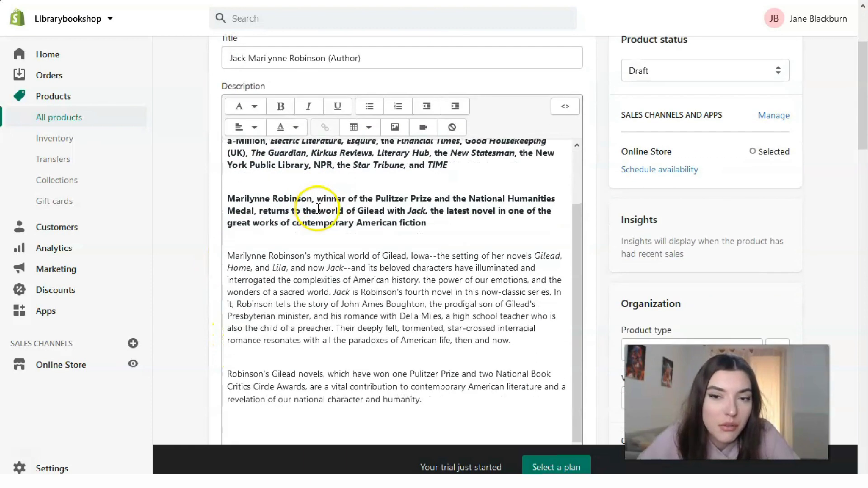
pyautogui.scroll(-5, 254, 282)
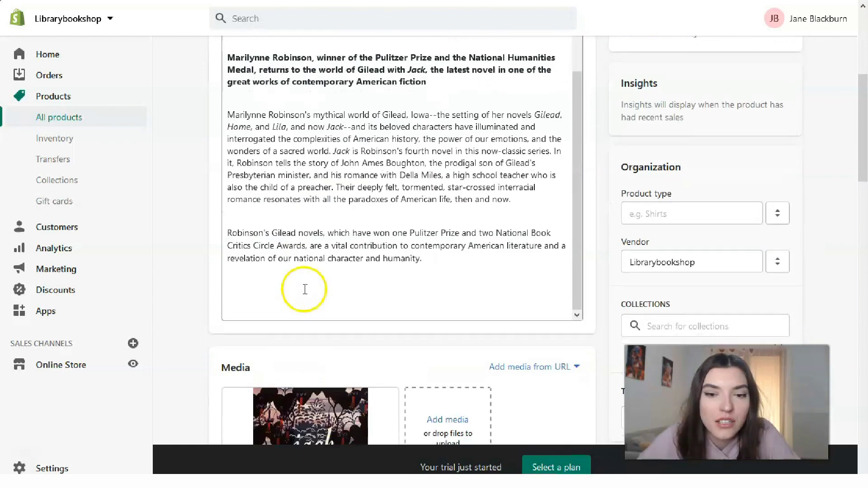
pyautogui.scroll(3, 389, 200)
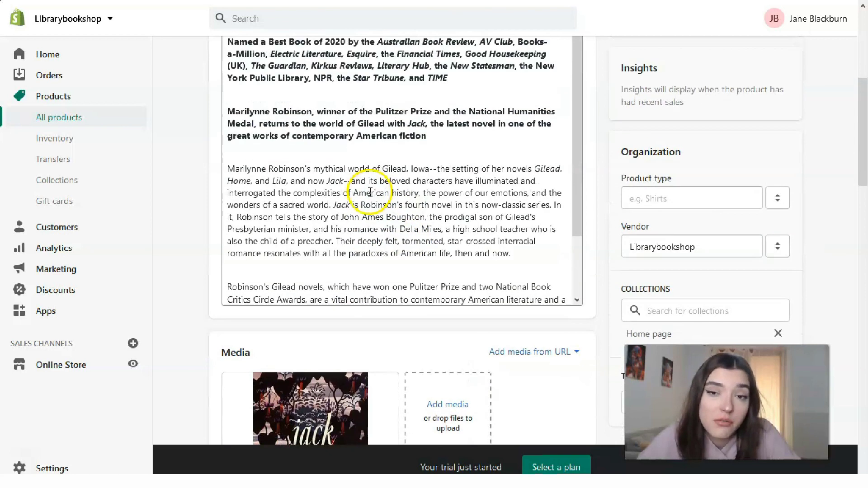
pyautogui.scroll(-7, 287, 265)
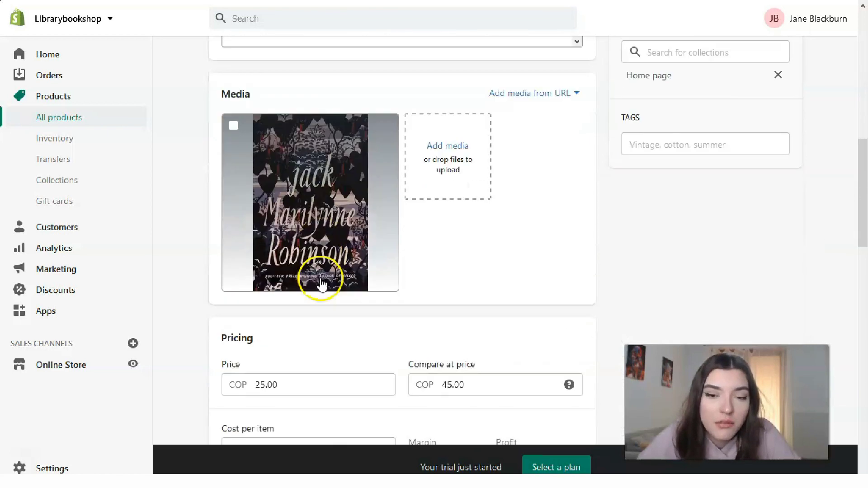
pyautogui.click(309, 185)
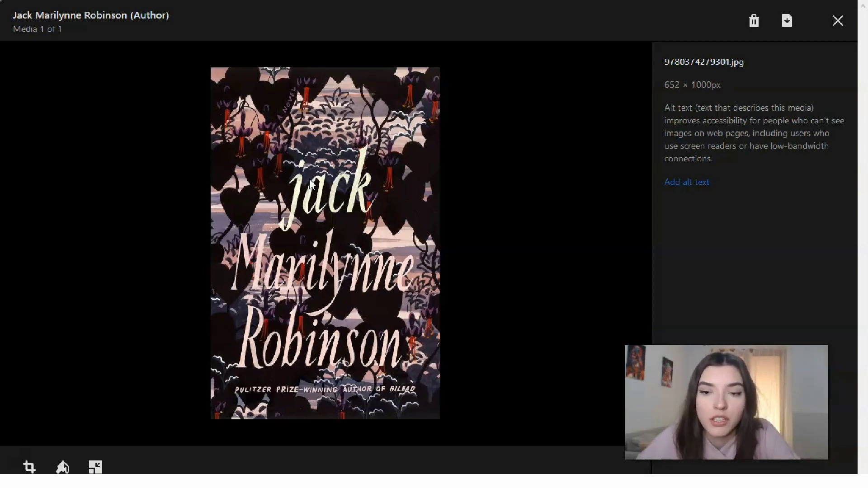
pyautogui.press('Escape')
pyautogui.click(513, 242)
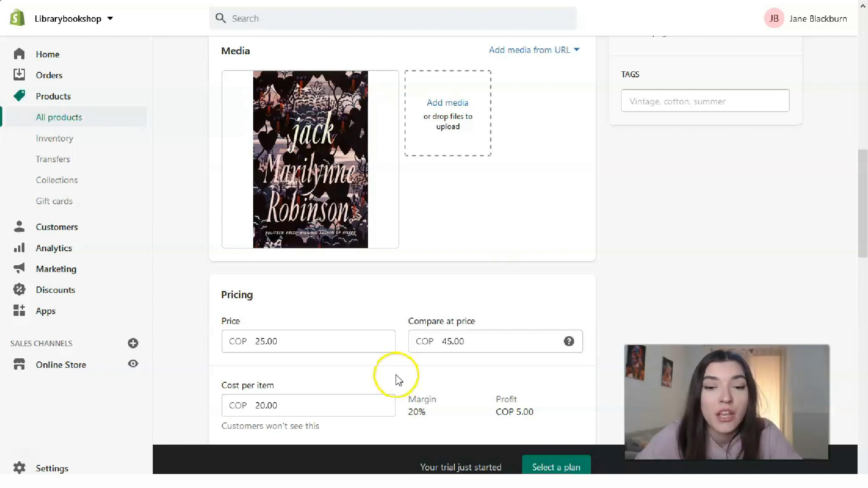
# - Examine the saved book's pricing, inventory, shipping, customs, variants and search engine listing details
pyautogui.scroll(-4, 345, 345)
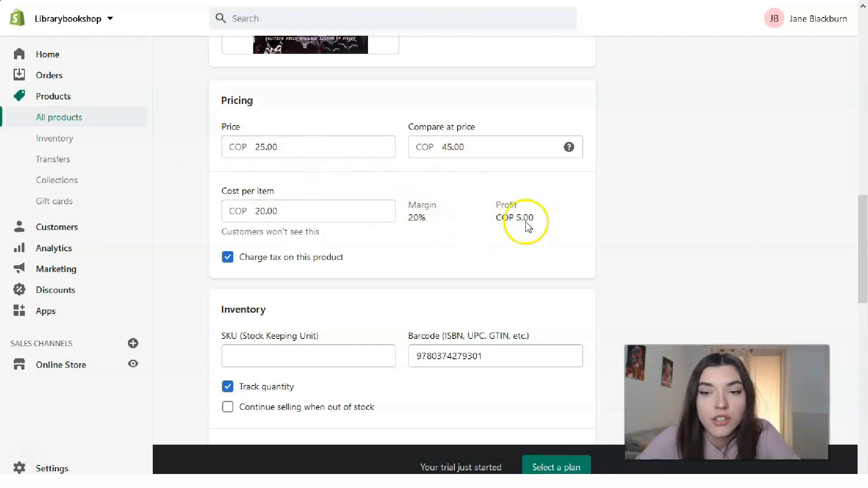
pyautogui.scroll(-4, 497, 216)
pyautogui.scroll(-1, 347, 223)
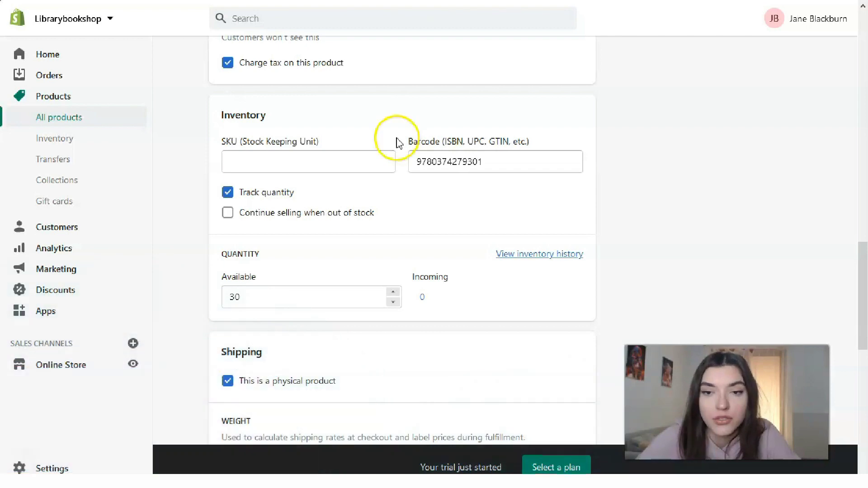
pyautogui.scroll(-3, 304, 271)
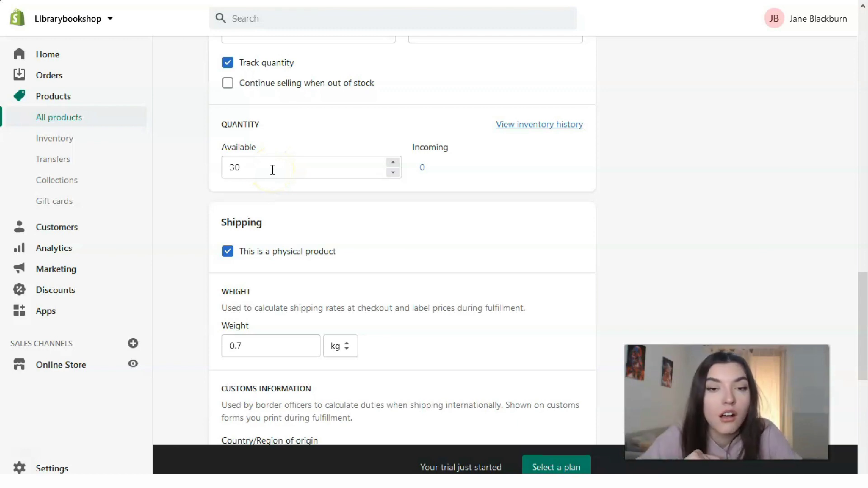
pyautogui.scroll(-4, 267, 131)
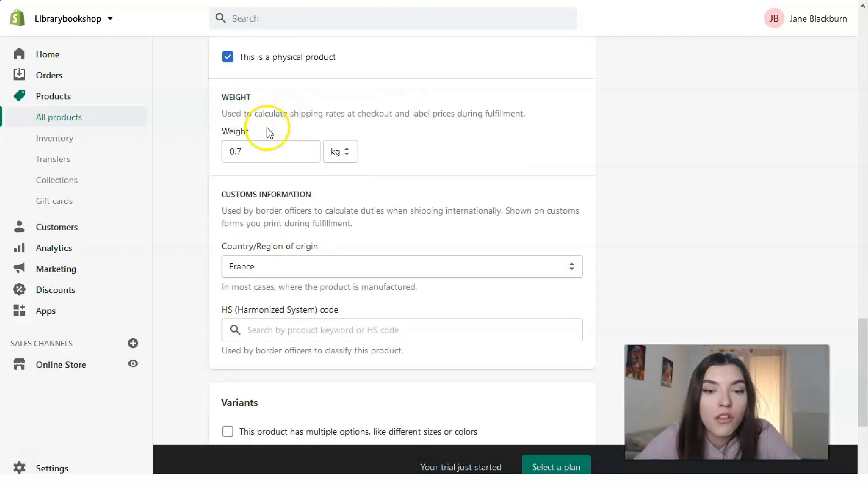
pyautogui.scroll(-2, 252, 185)
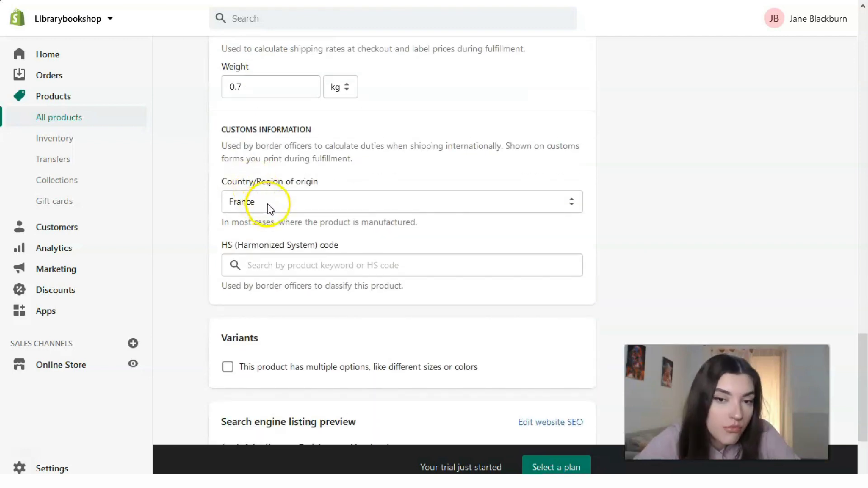
pyautogui.scroll(-3, 283, 212)
pyautogui.scroll(-1, 287, 217)
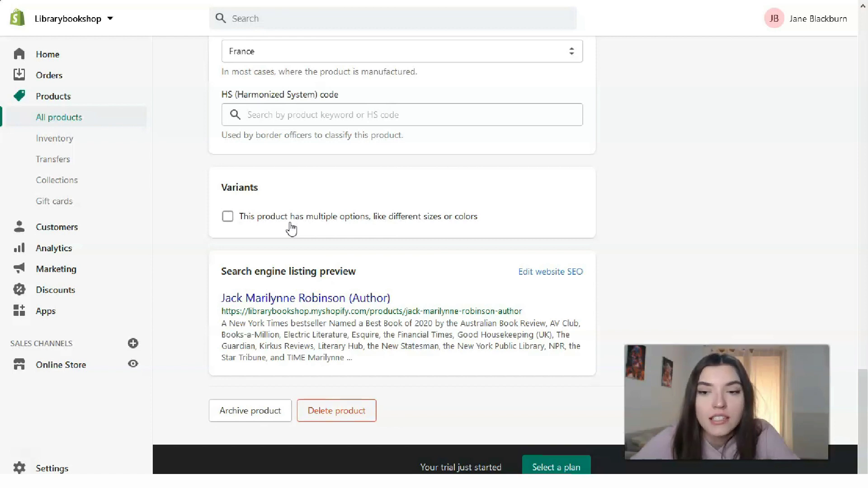
pyautogui.scroll(15, 538, 337)
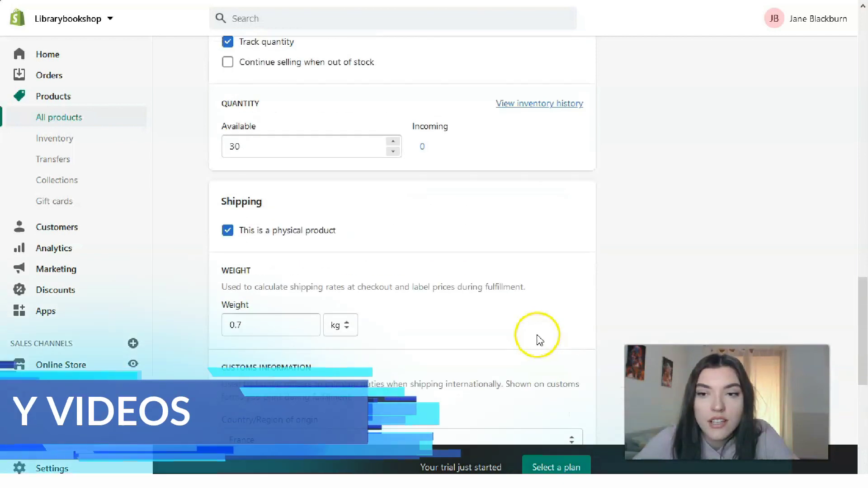
pyautogui.scroll(8, 535, 335)
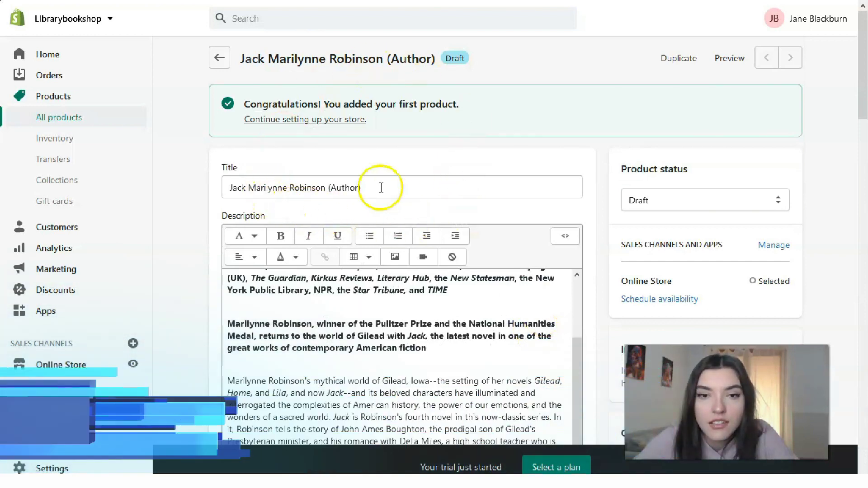
pyautogui.scroll(-20, 611, 190)
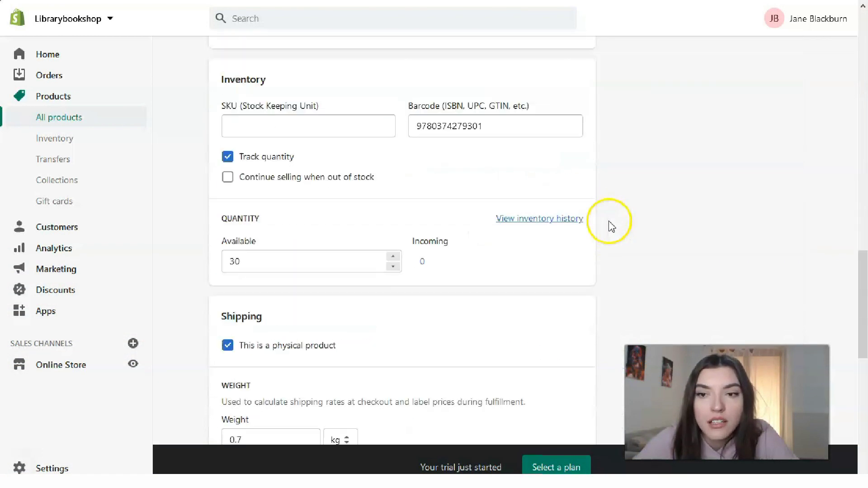
pyautogui.scroll(-3, 611, 226)
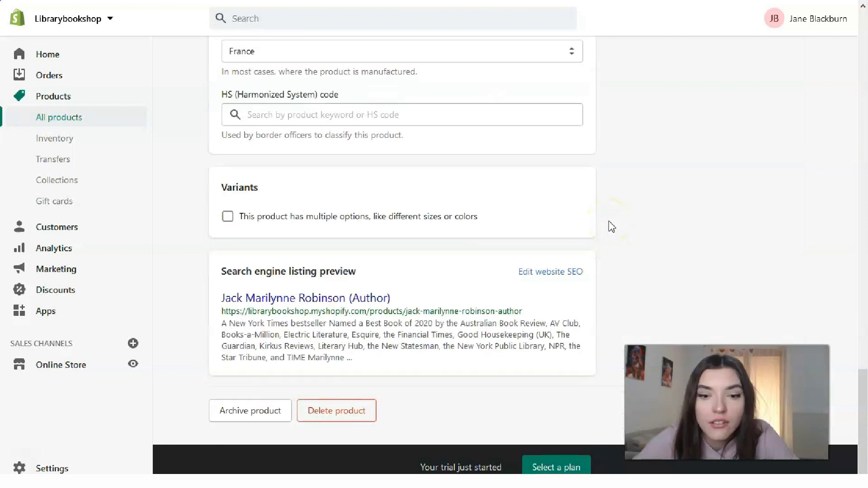
# - Preview the draft product in the storefront, allowing pop-ups from librarybookshop.myshopify.com
pyautogui.scroll(20, 612, 226)
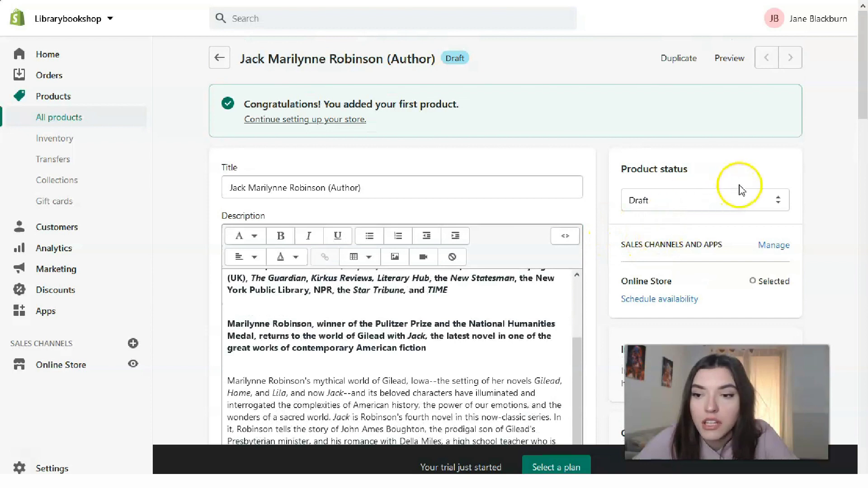
pyautogui.click(728, 61)
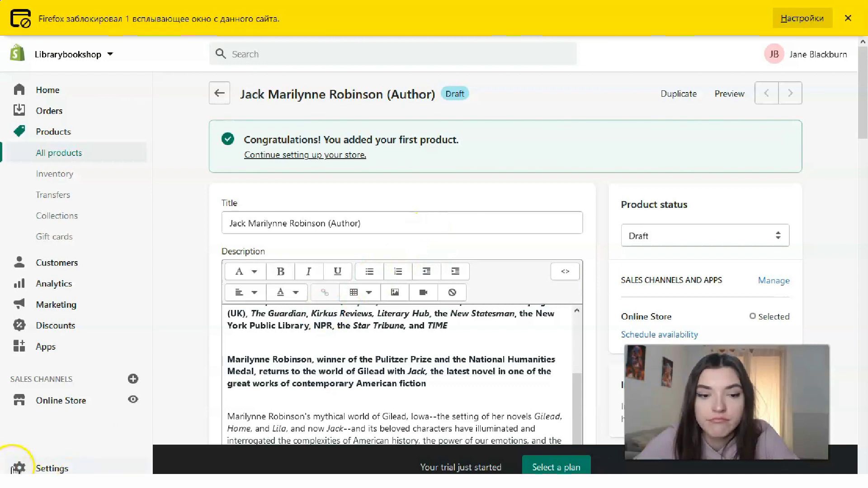
pyautogui.press('F11')
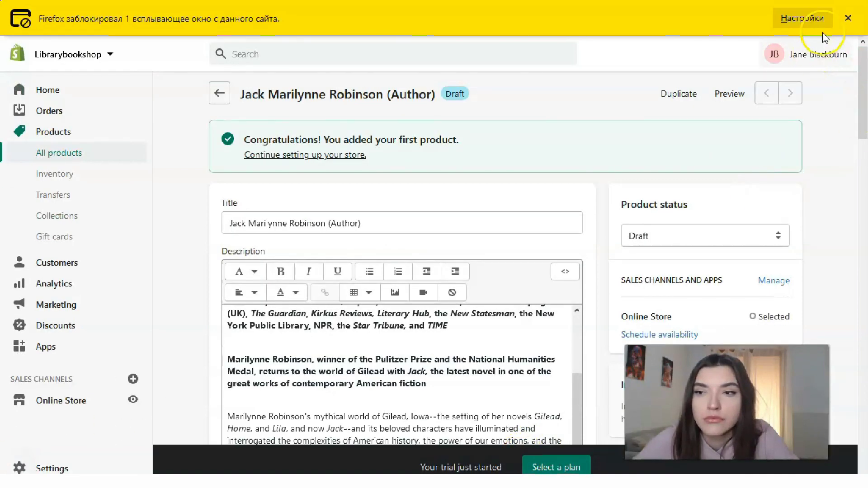
pyautogui.click(802, 18)
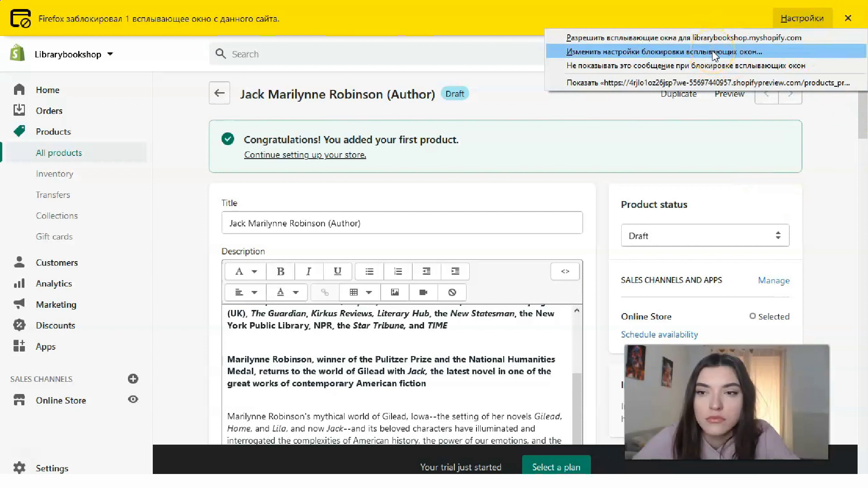
pyautogui.click(722, 38)
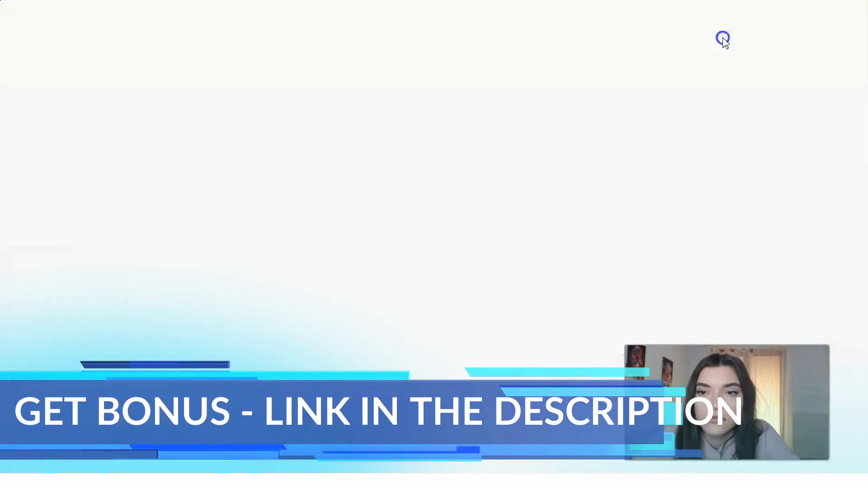
# - Go back to the product's admin page and close the storefront preview tab
pyautogui.click(627, 87)
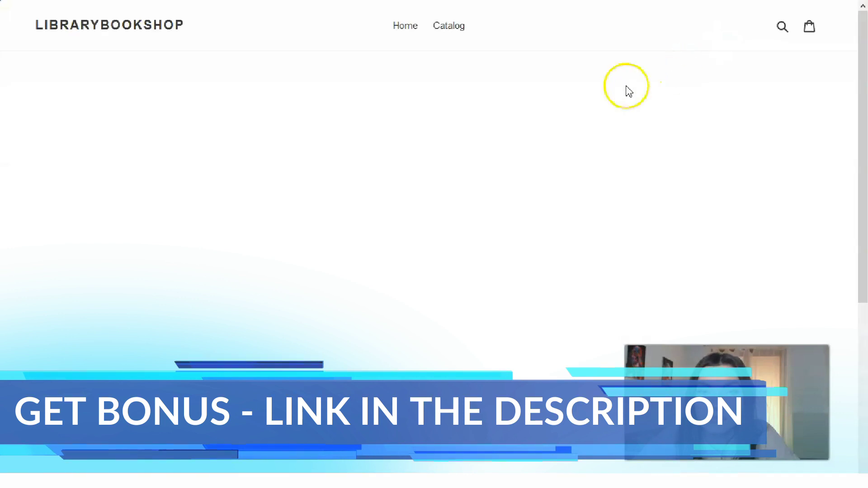
pyautogui.click(219, 9)
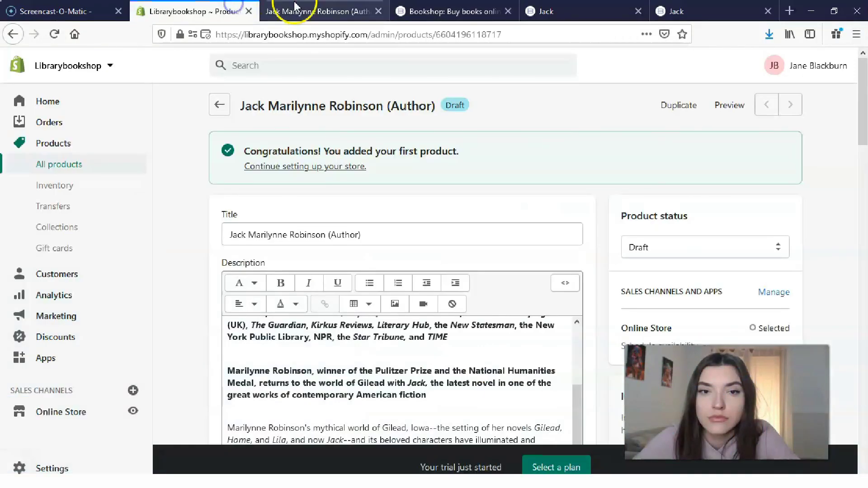
pyautogui.click(379, 11)
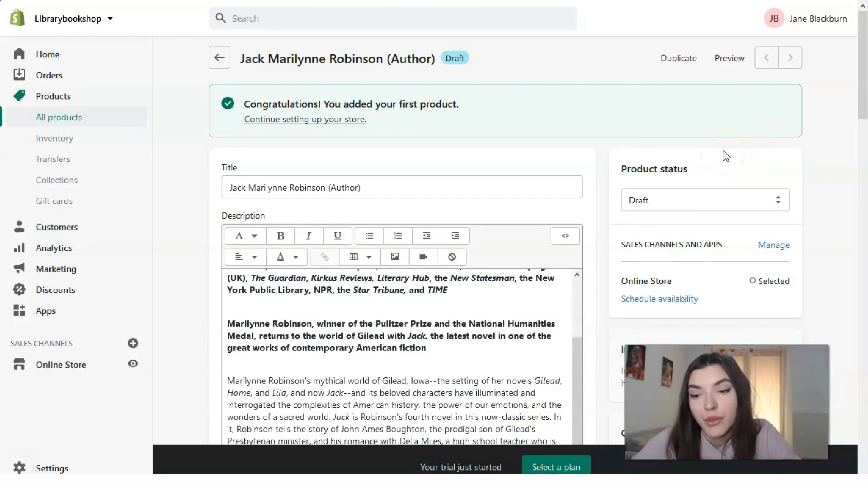
# - Preview the product again and review its storefront page with cover, sale price, purchase options and description
pyautogui.click(729, 58)
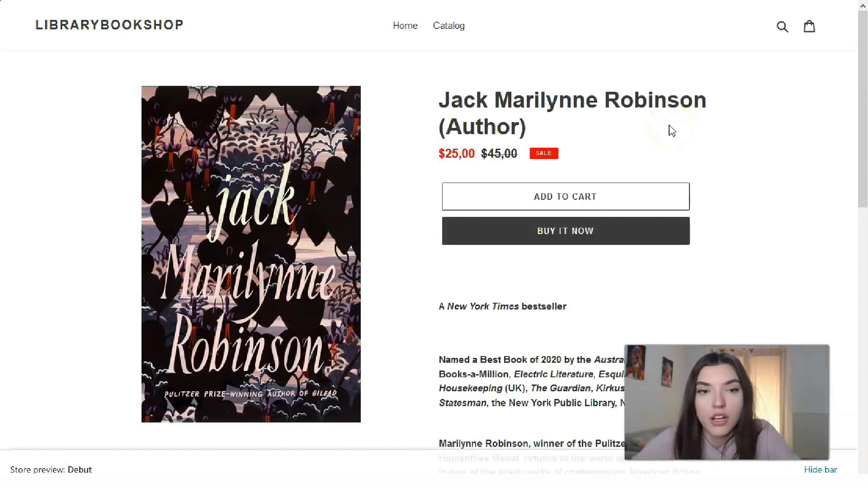
pyautogui.scroll(-2, 538, 330)
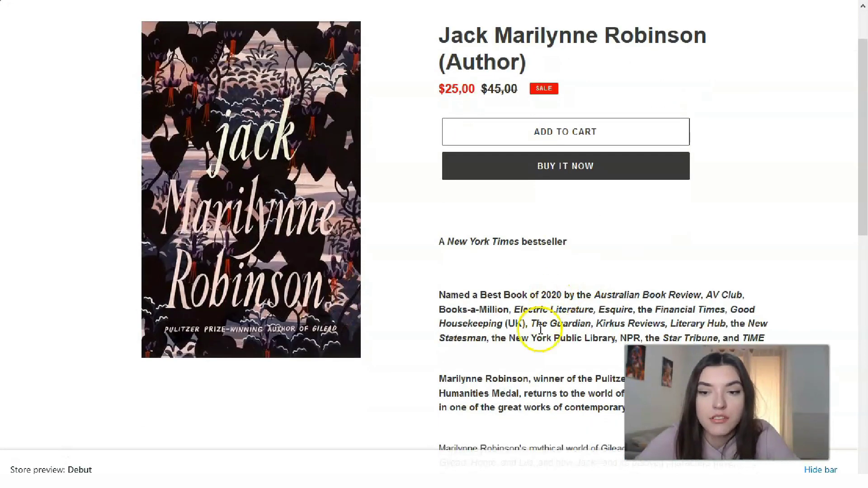
pyautogui.scroll(2, 476, 184)
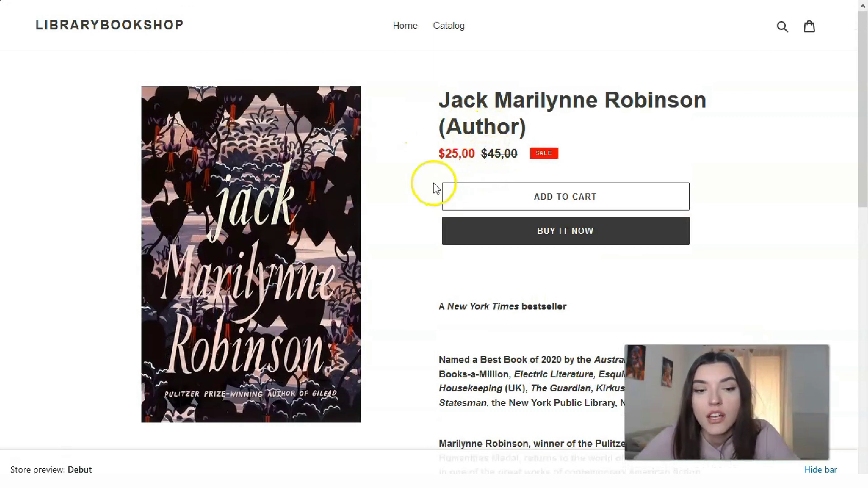
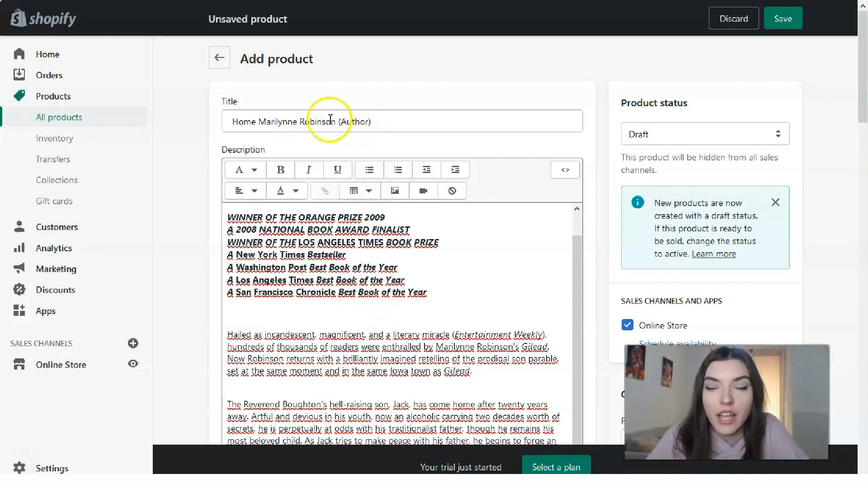
# - Review the Home book's description text and the paragraph and heading styles available for formatting it
pyautogui.scroll(-3, 406, 131)
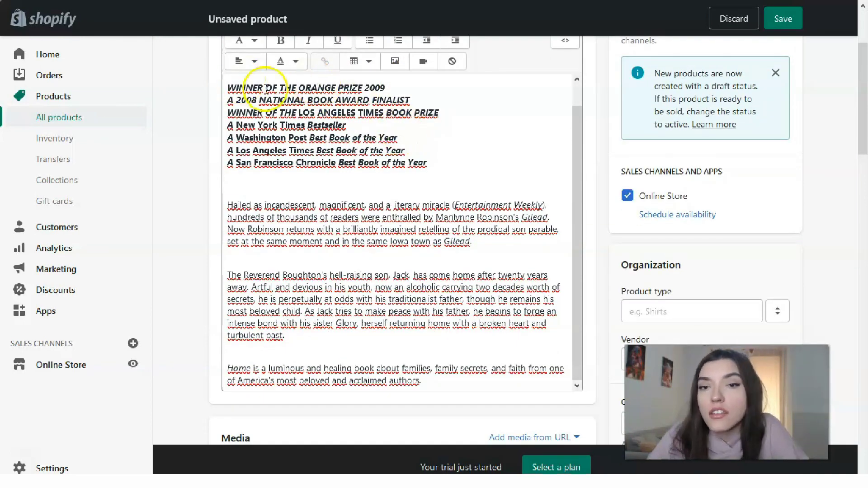
pyautogui.moveTo(577, 135); pyautogui.dragTo(560, 72)
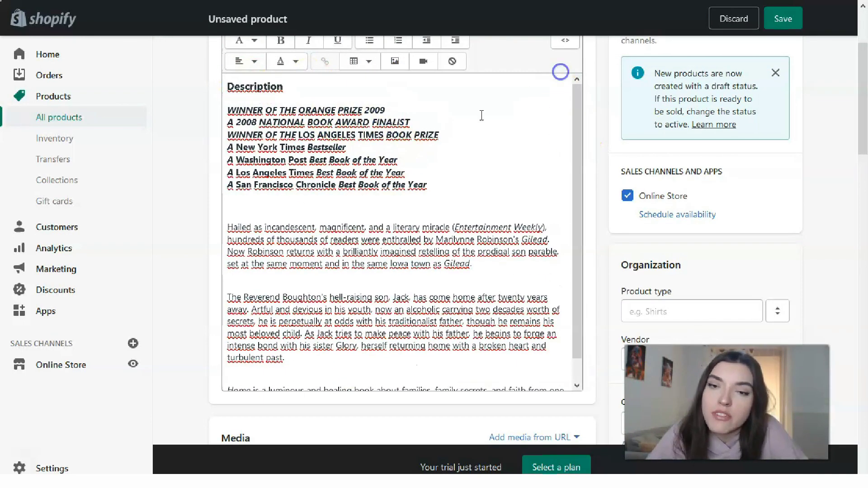
pyautogui.scroll(3, 324, 194)
pyautogui.scroll(-1, 271, 194)
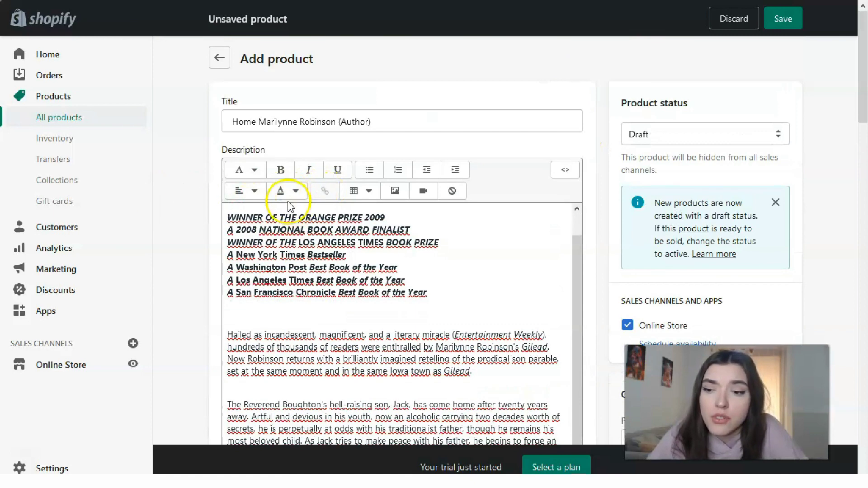
pyautogui.click(255, 171)
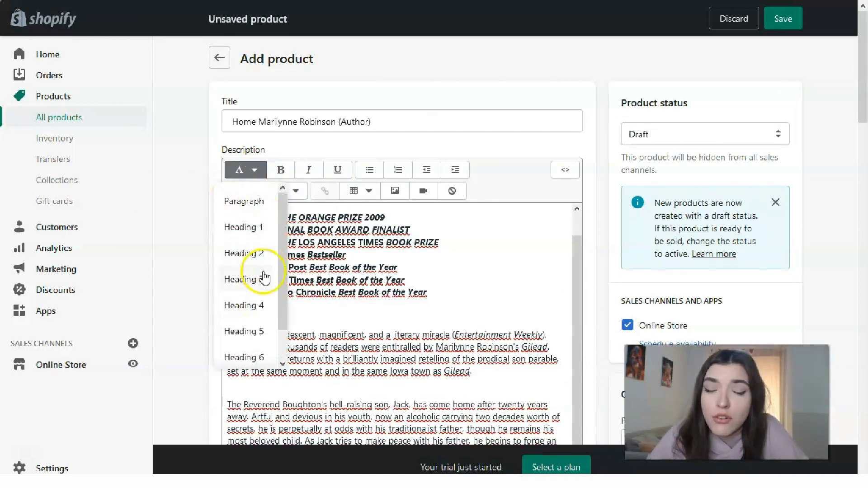
pyautogui.click(496, 281)
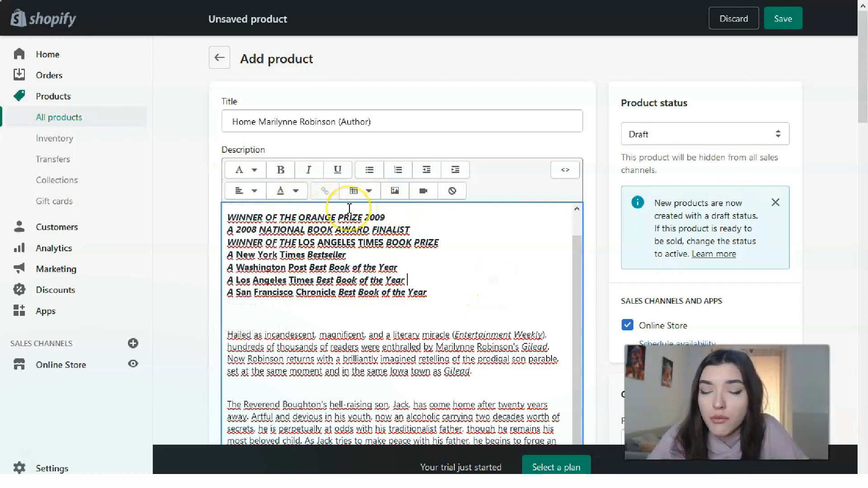
# - Inspect the Home book's cover image in the enlarged media preview and close the preview
pyautogui.scroll(-8, 349, 208)
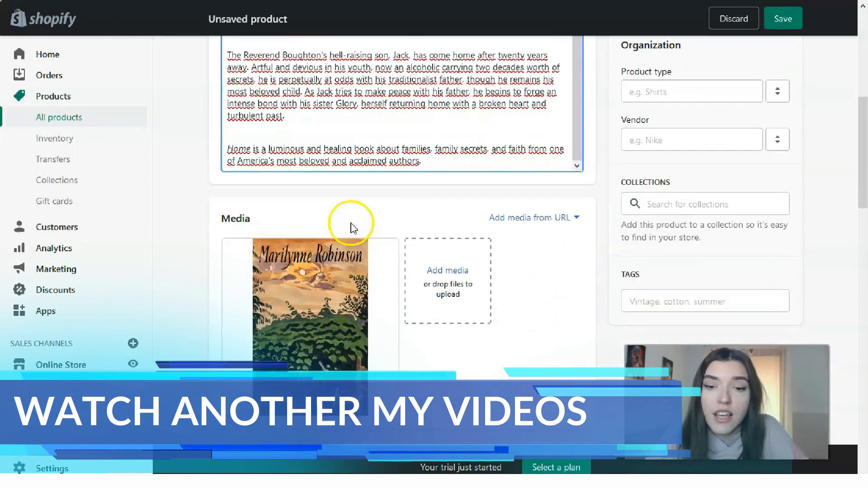
pyautogui.click(322, 278)
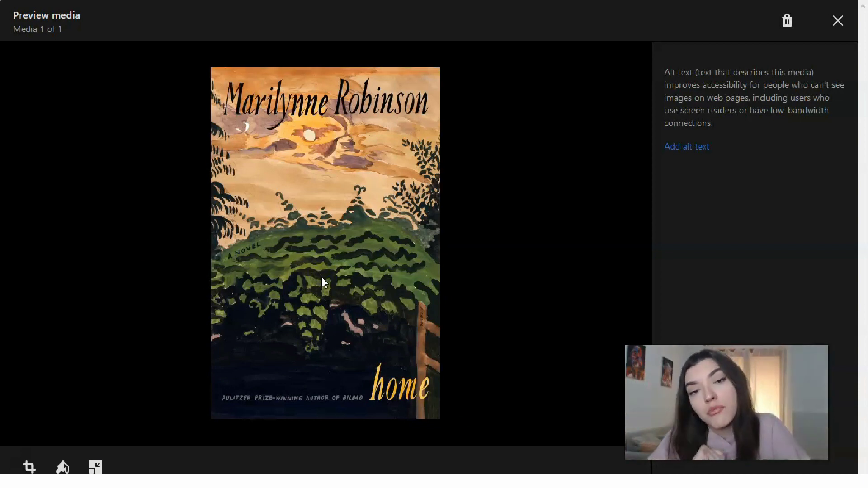
pyautogui.click(838, 20)
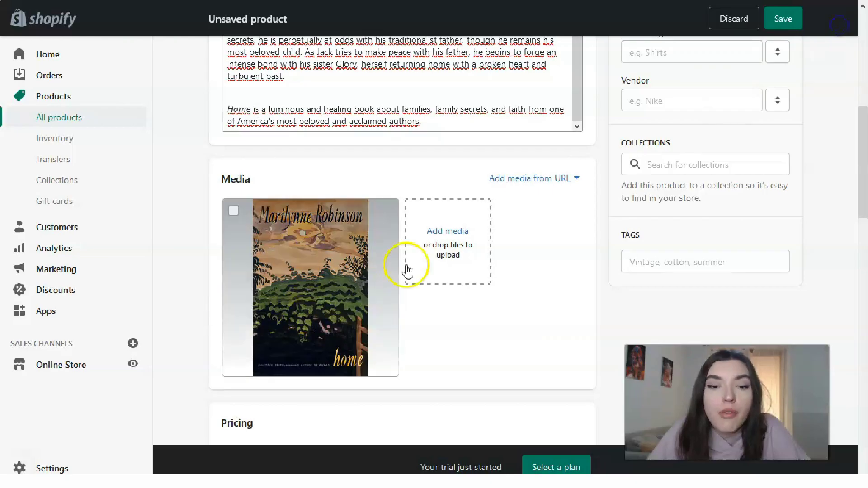
# - Check the Home book's pricing, cost, barcode, available quantity and shipping weight
pyautogui.scroll(-5, 407, 269)
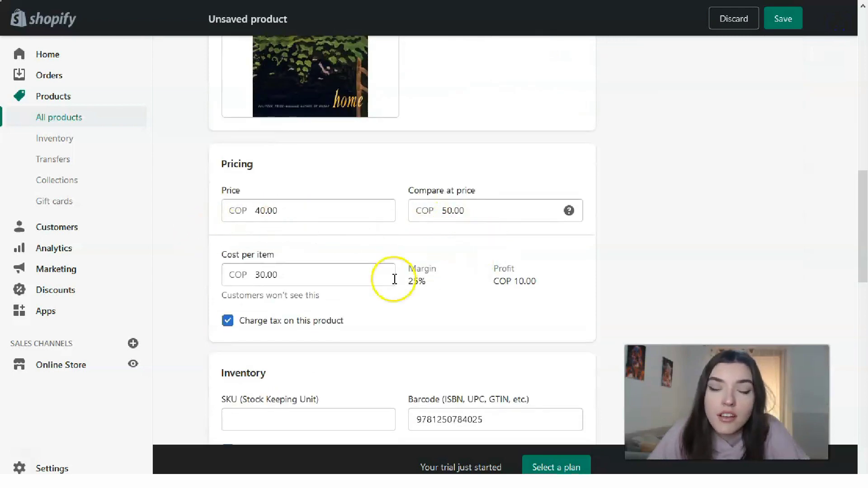
pyautogui.scroll(-3, 454, 318)
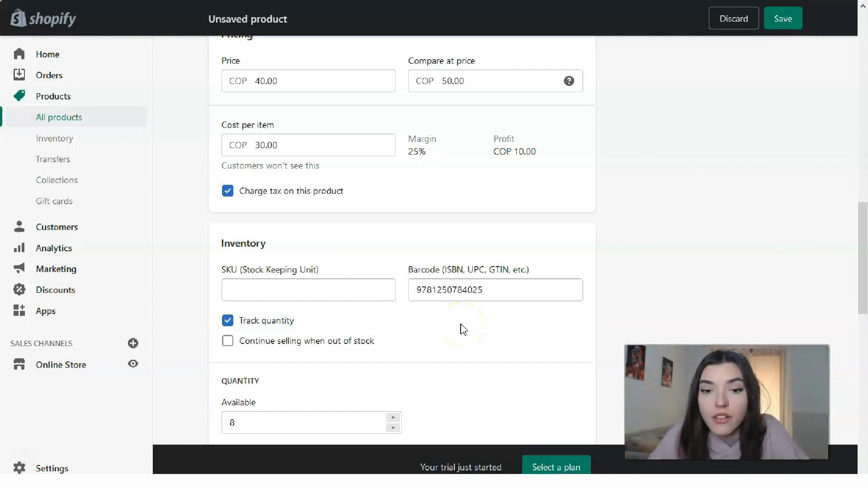
pyautogui.scroll(-4, 403, 330)
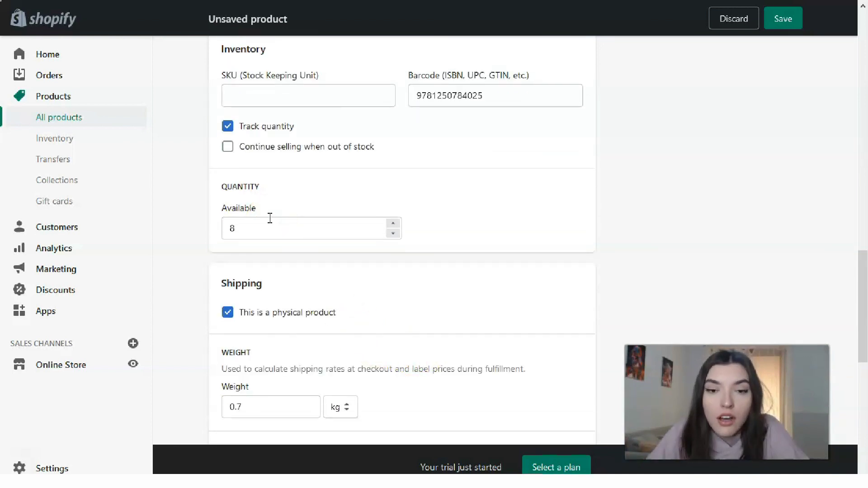
pyautogui.scroll(-4, 270, 218)
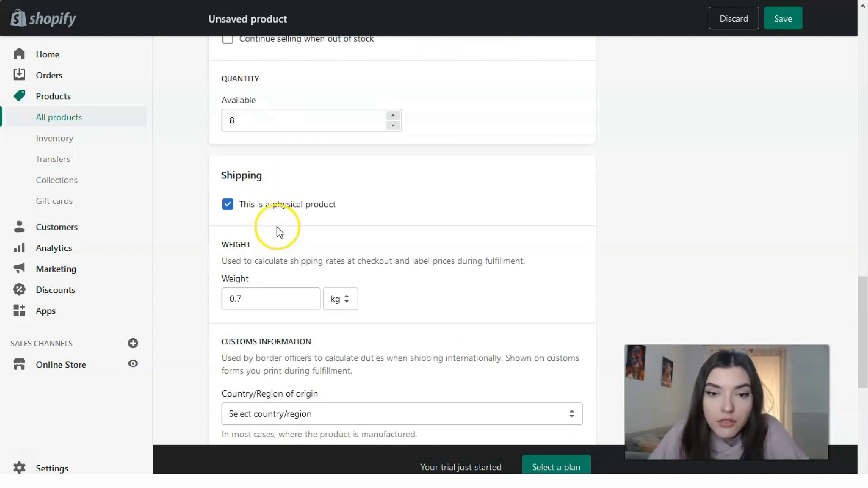
# - Set the country/region of origin in the customs information to France
pyautogui.scroll(-2, 257, 248)
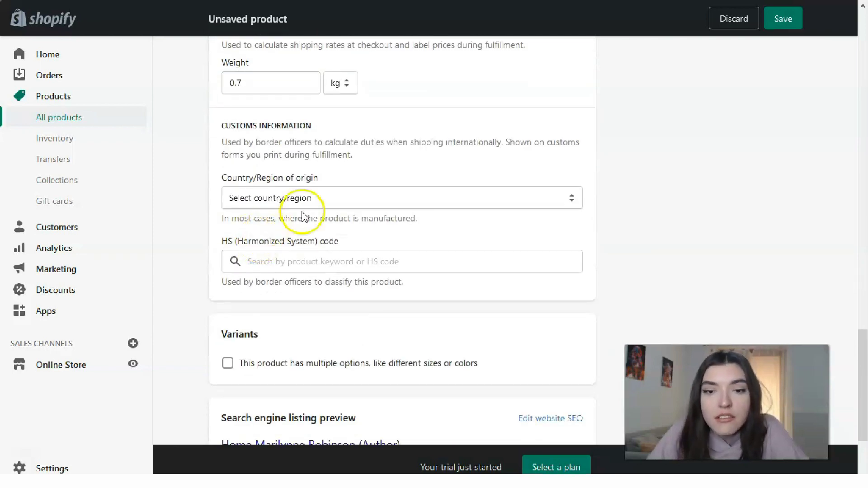
pyautogui.click(339, 195)
pyautogui.scroll(-1, 306, 281)
pyautogui.scroll(-4, 304, 281)
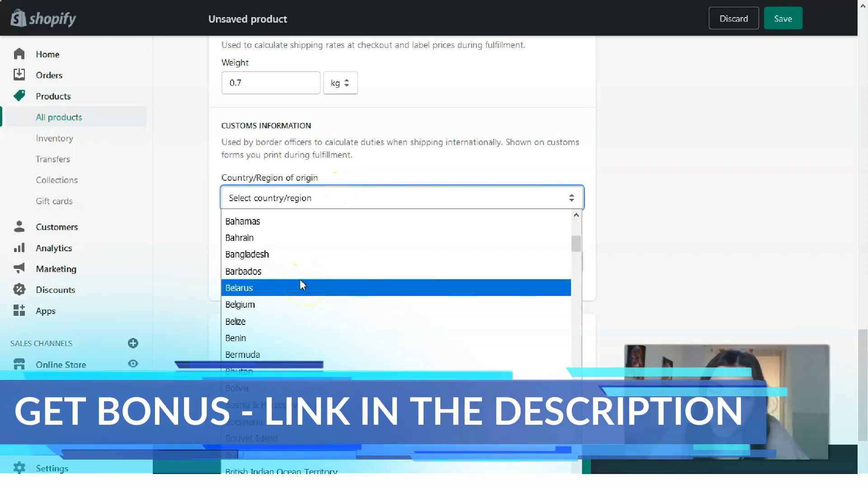
pyautogui.scroll(-5, 300, 284)
pyautogui.scroll(-10, 302, 282)
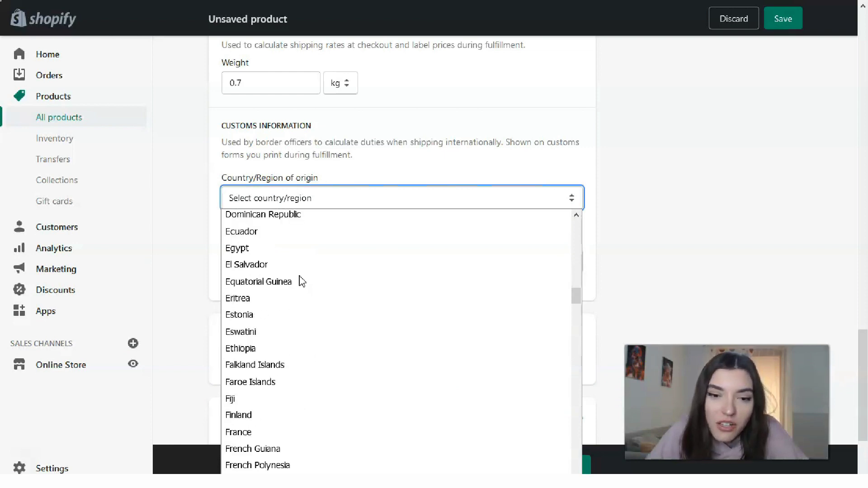
pyautogui.scroll(-1, 301, 281)
pyautogui.scroll(-1, 297, 280)
pyautogui.moveTo(283, 319); pyautogui.dragTo(279, 337)
# - Check the search engine listing preview, save the new Home product and return to the list of all products
pyautogui.scroll(-3, 217, 267)
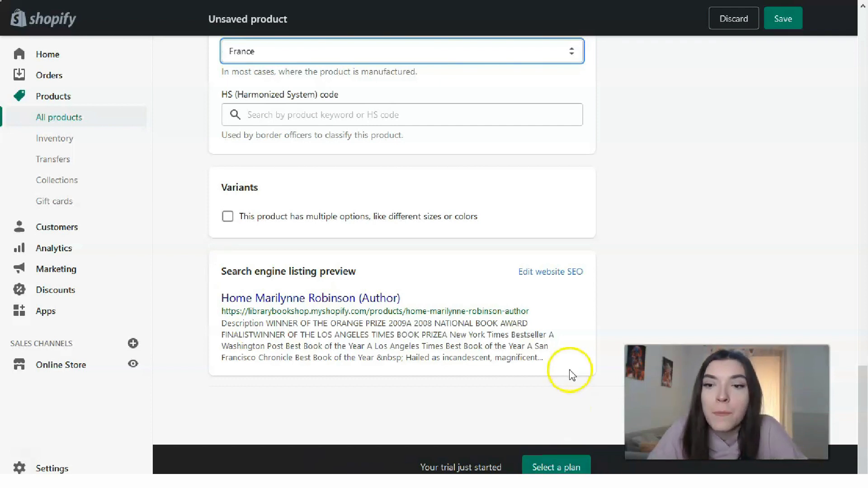
pyautogui.click(784, 28)
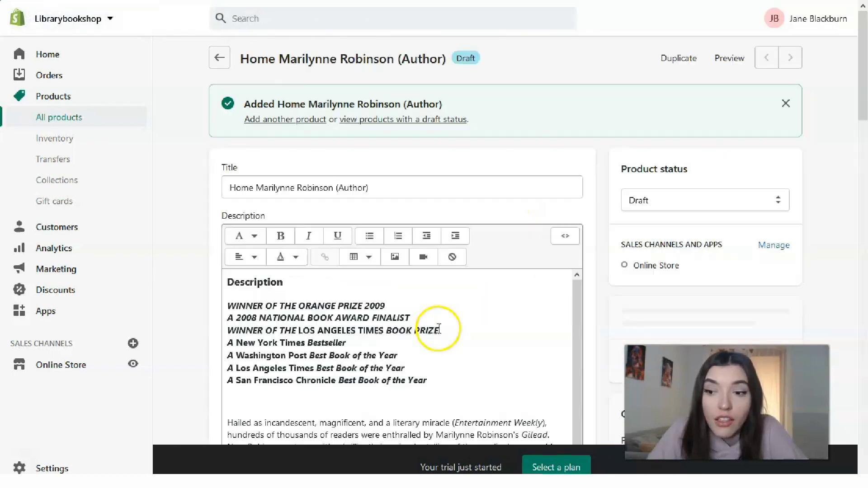
pyautogui.click(75, 117)
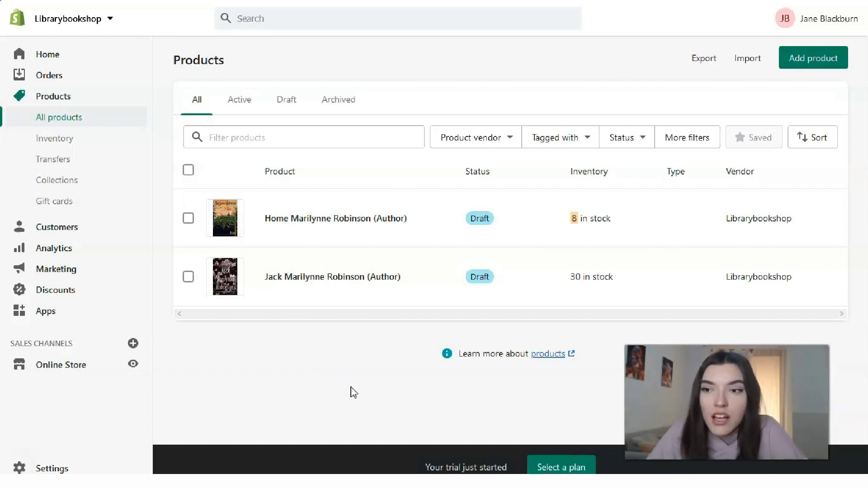
# - Open the Home product from the list and review its storefront preview with cover, sale price and description
pyautogui.click(409, 221)
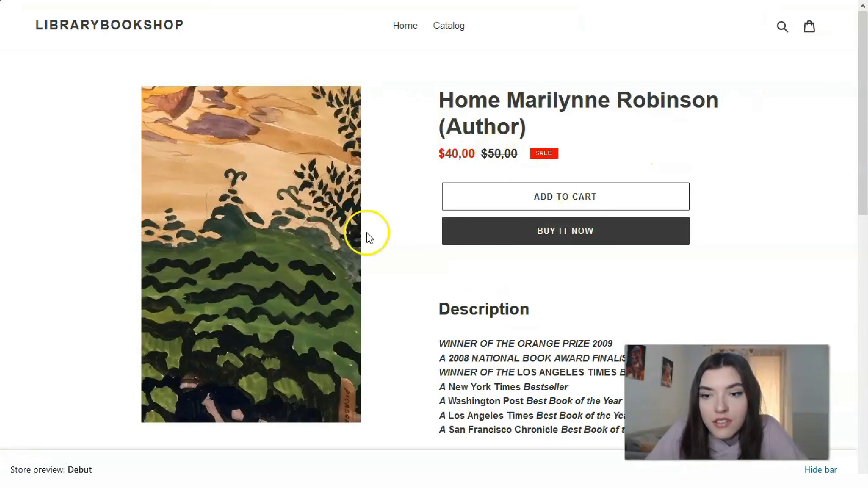
pyautogui.scroll(-6, 552, 189)
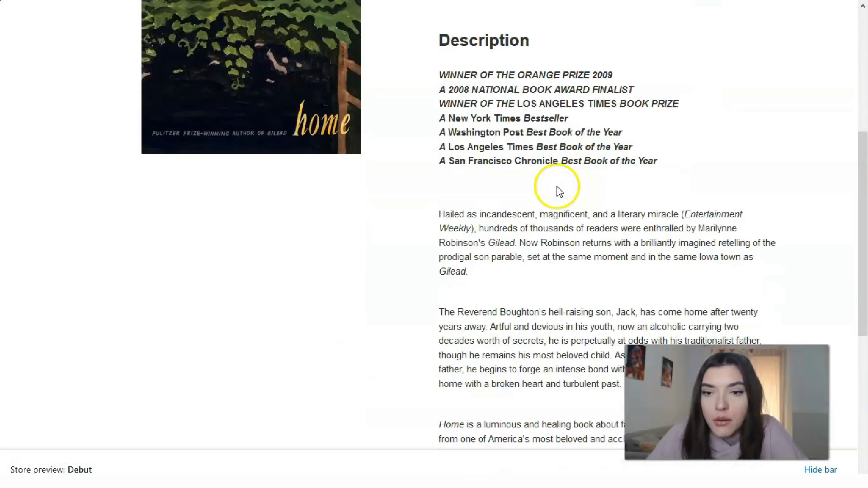
pyautogui.scroll(-2, 558, 190)
pyautogui.scroll(8, 592, 295)
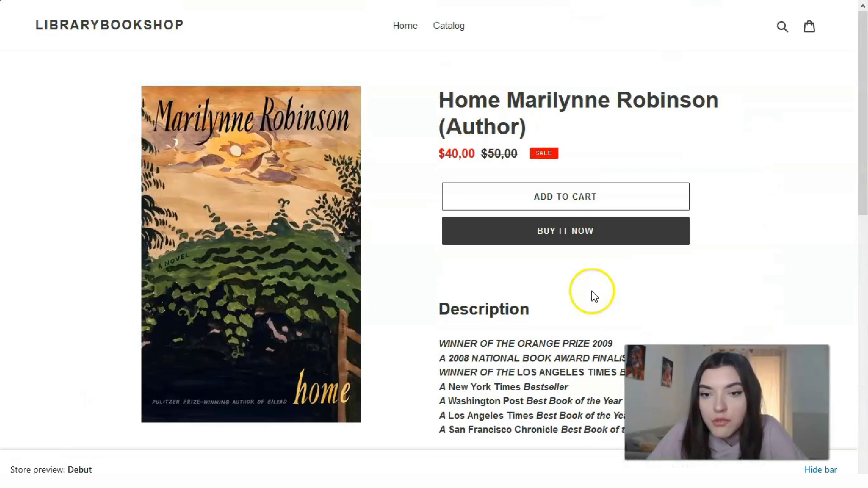